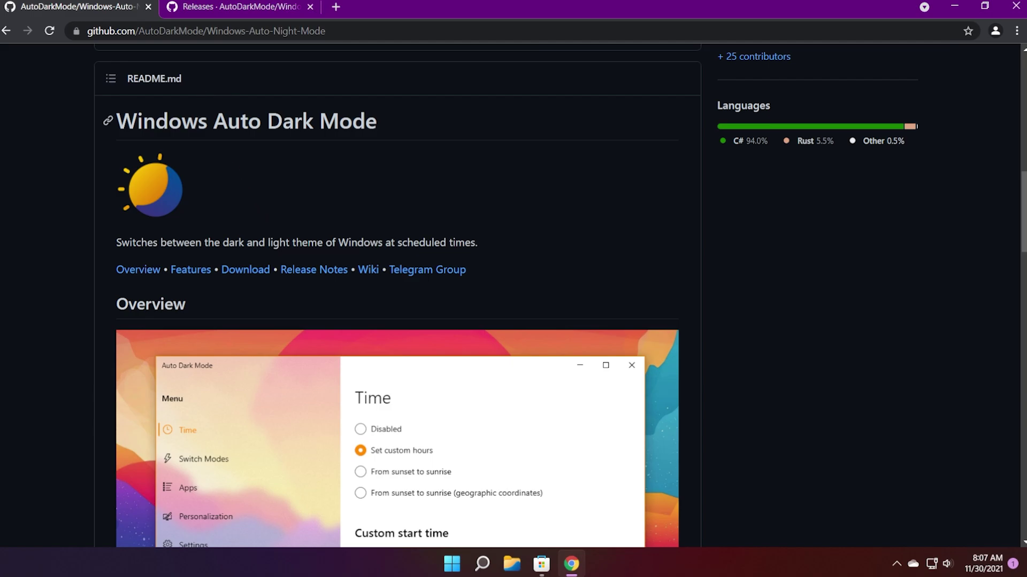
# Step: Look over the project's Releases page on GitHub
pyautogui.scroll(-10, 251, 201)
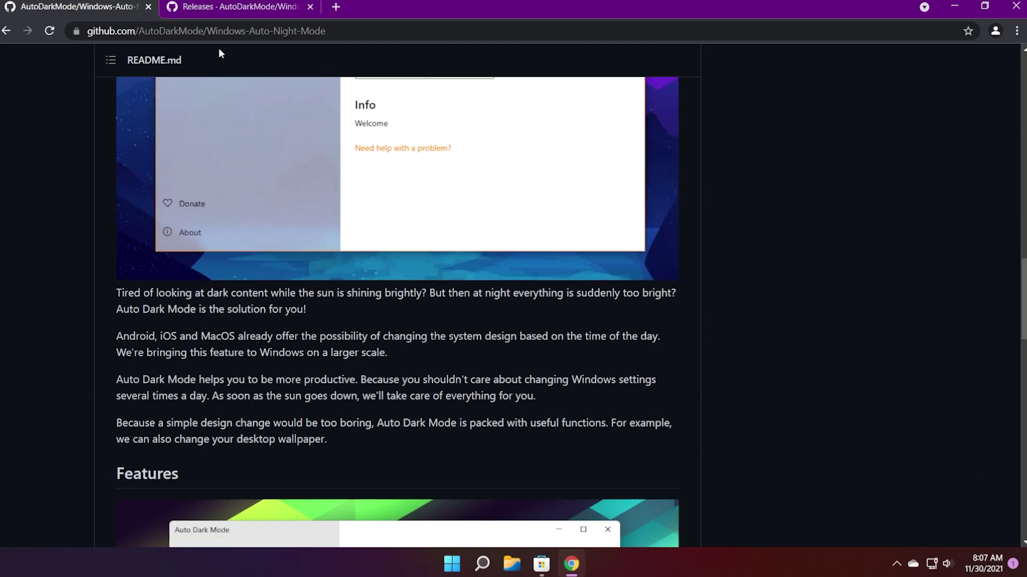
pyautogui.click(216, 12)
pyautogui.scroll(13, 403, 303)
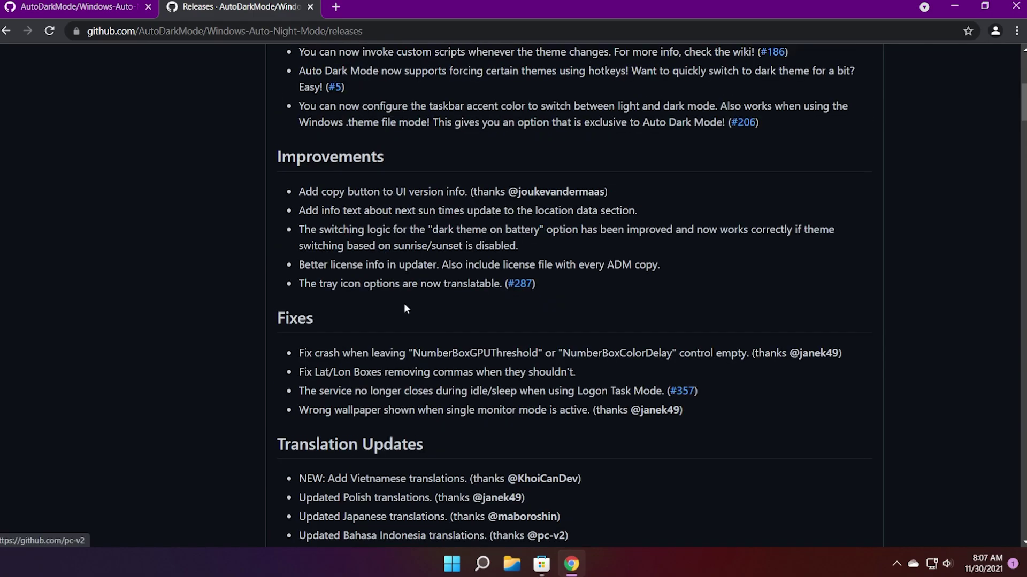
pyautogui.scroll(-5, 405, 308)
# Step: Back on the README, bring up the Auto Dark Mode Microsoft Store listing from its store link
pyautogui.click(117, 10)
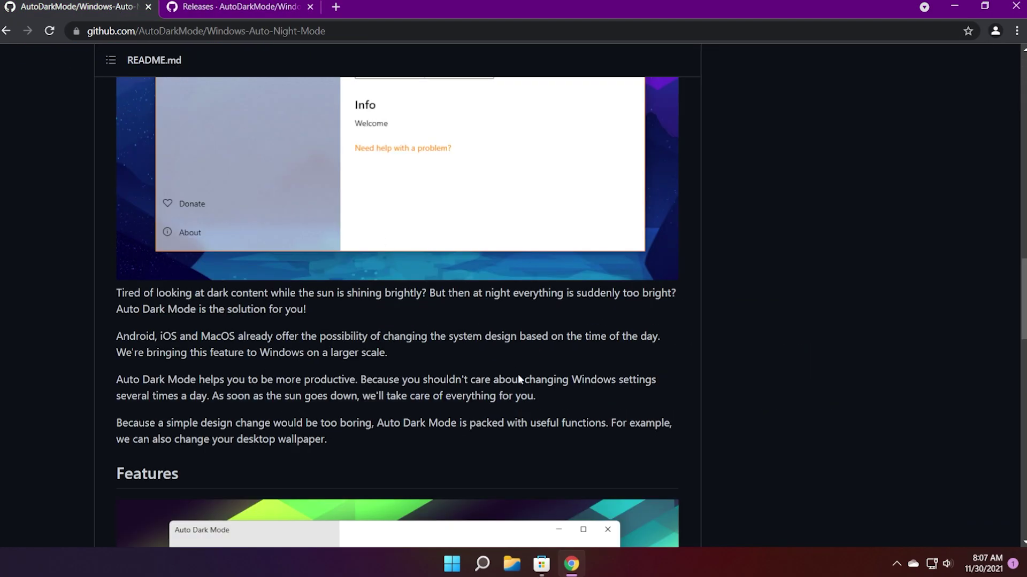
pyautogui.click(541, 564)
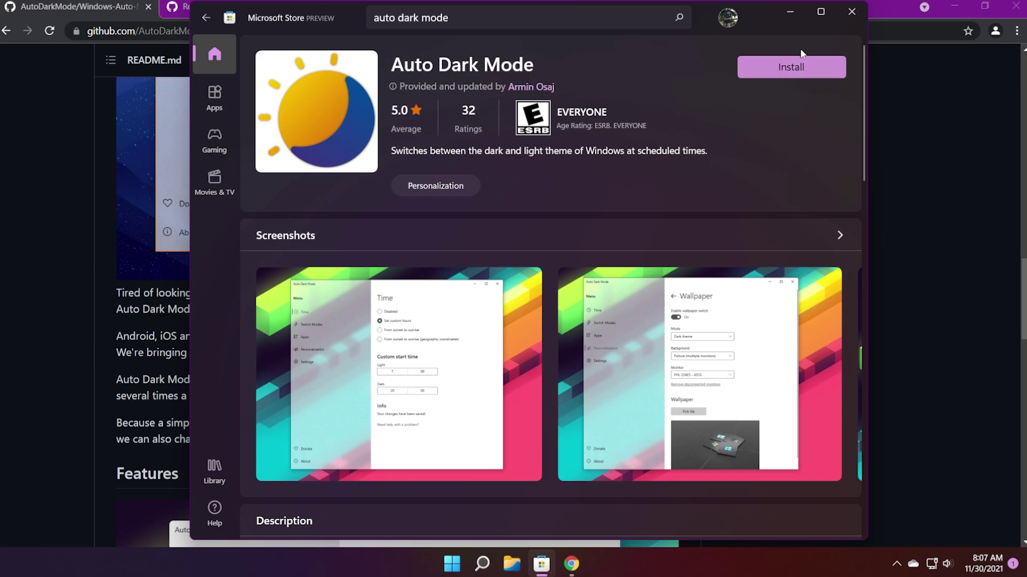
pyautogui.click(789, 11)
# Step: Scroll the README down to Download and installing, then minimize Chrome
pyautogui.scroll(-4, 396, 310)
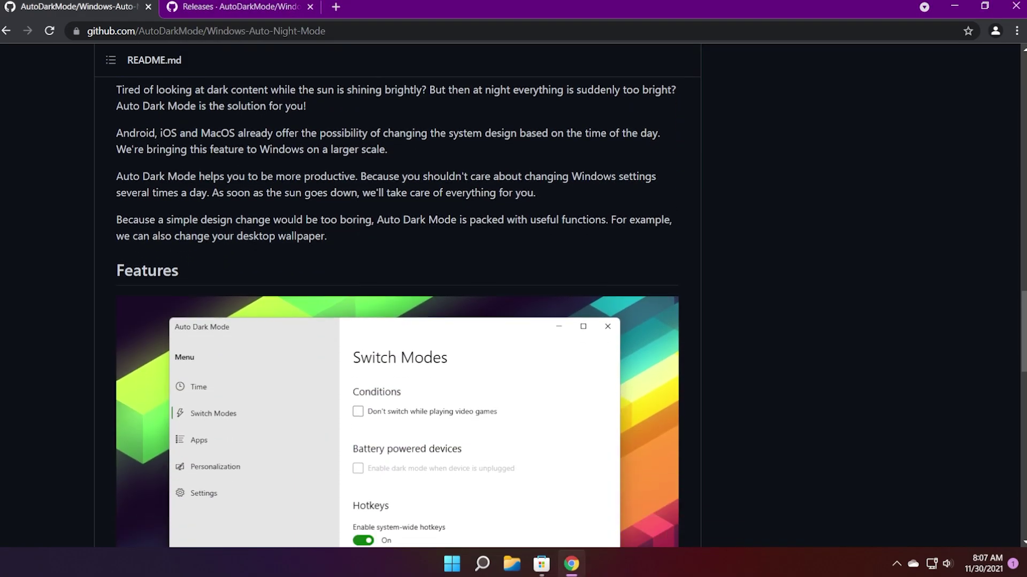
pyautogui.scroll(-5, 229, 254)
pyautogui.scroll(4, 229, 255)
pyautogui.scroll(-8, 229, 255)
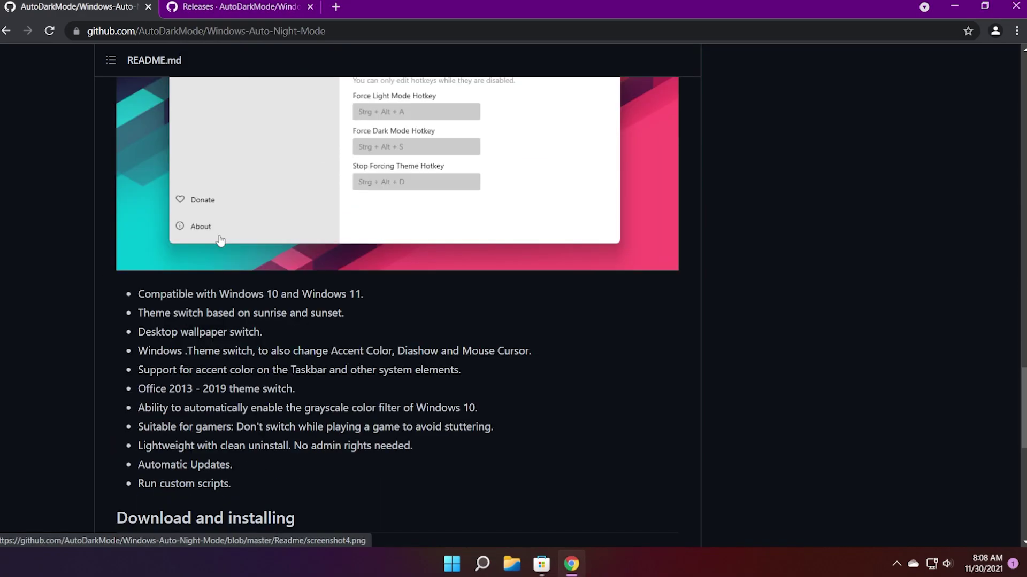
pyautogui.scroll(-8, 219, 240)
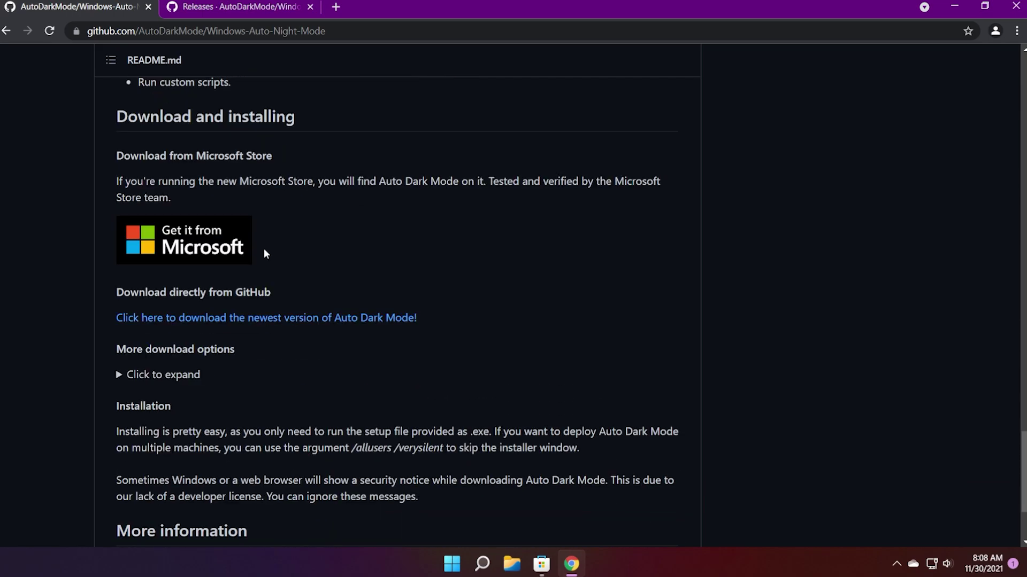
pyautogui.scroll(-3, 264, 248)
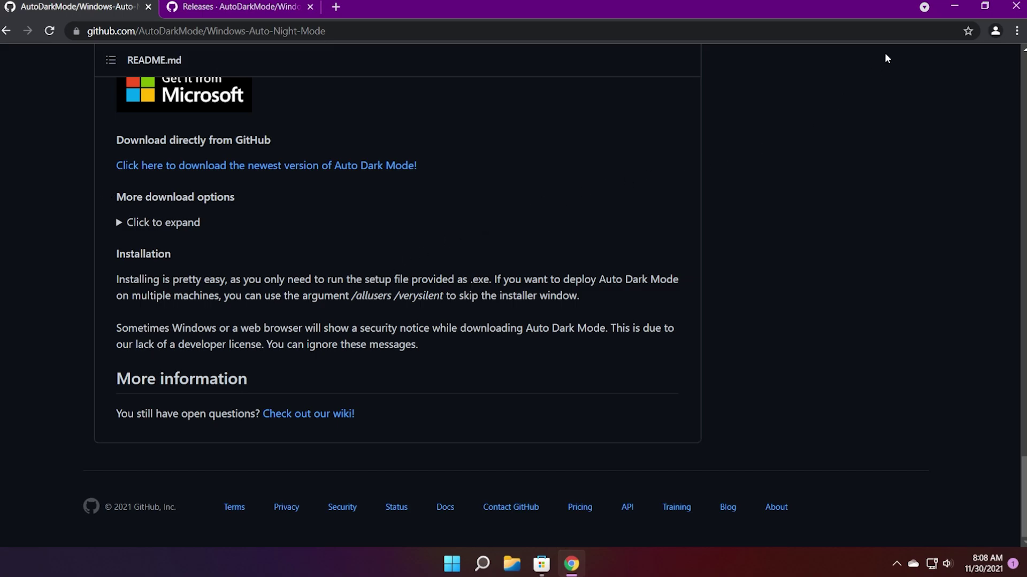
pyautogui.click(948, 10)
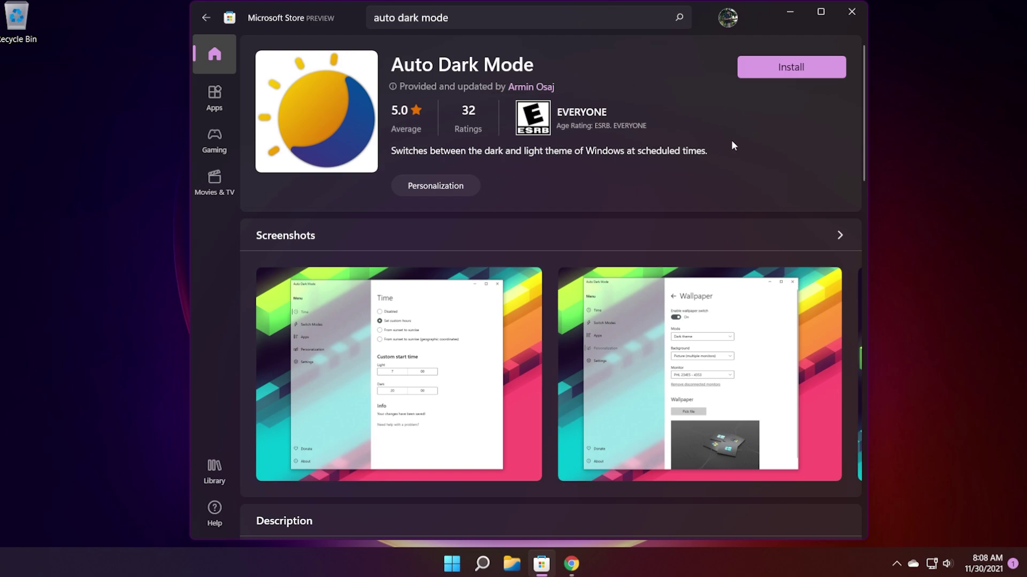
# Step: Install Auto Dark Mode (53.22 MB) from its Microsoft Store page
pyautogui.click(791, 66)
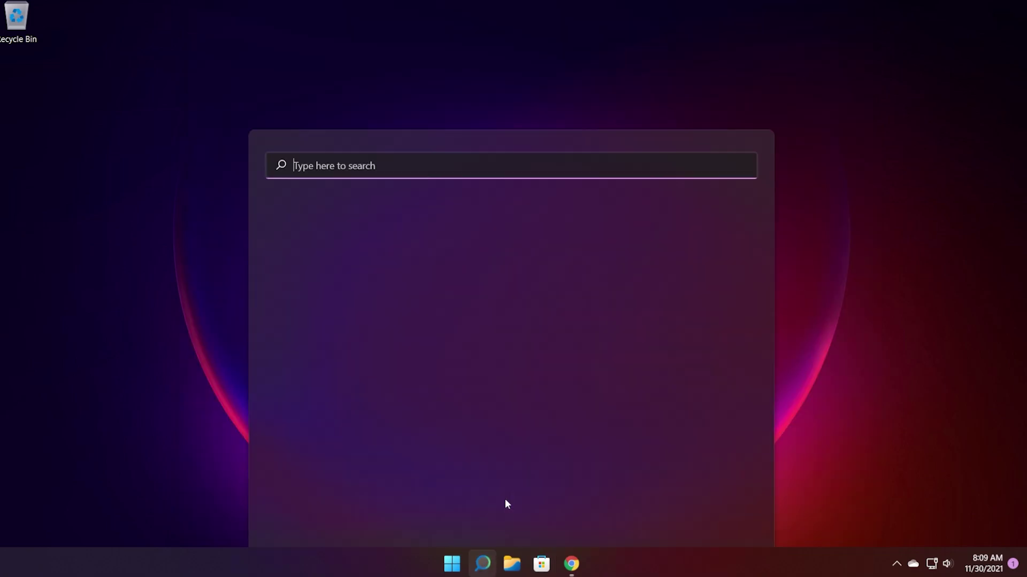
# Step: Launch Auto Dark Mode by searching 'auto', then drag its window to the screen centre
pyautogui.write('auto')
pyautogui.press('Return')
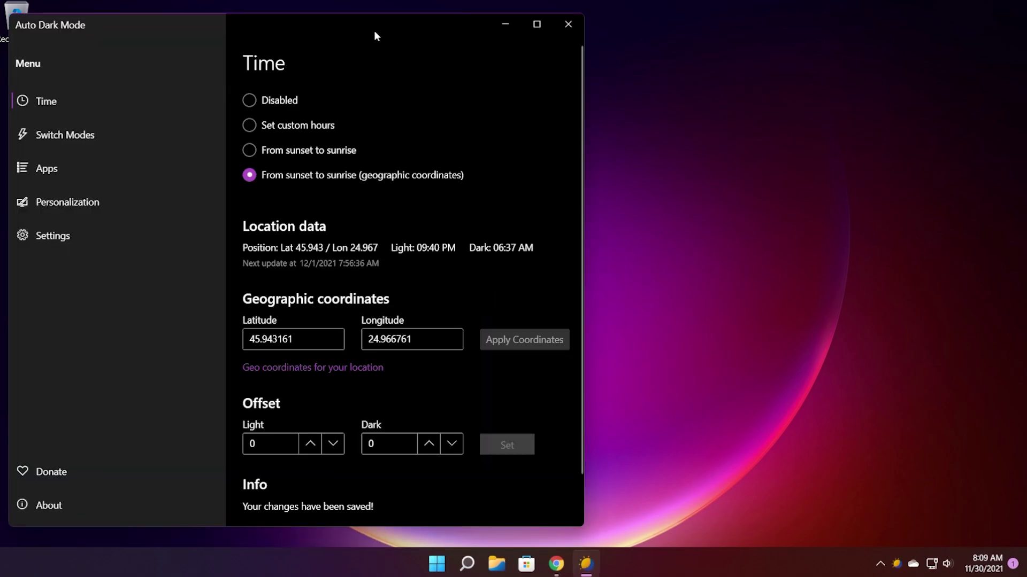
pyautogui.moveTo(373, 31); pyautogui.dragTo(571, 41)
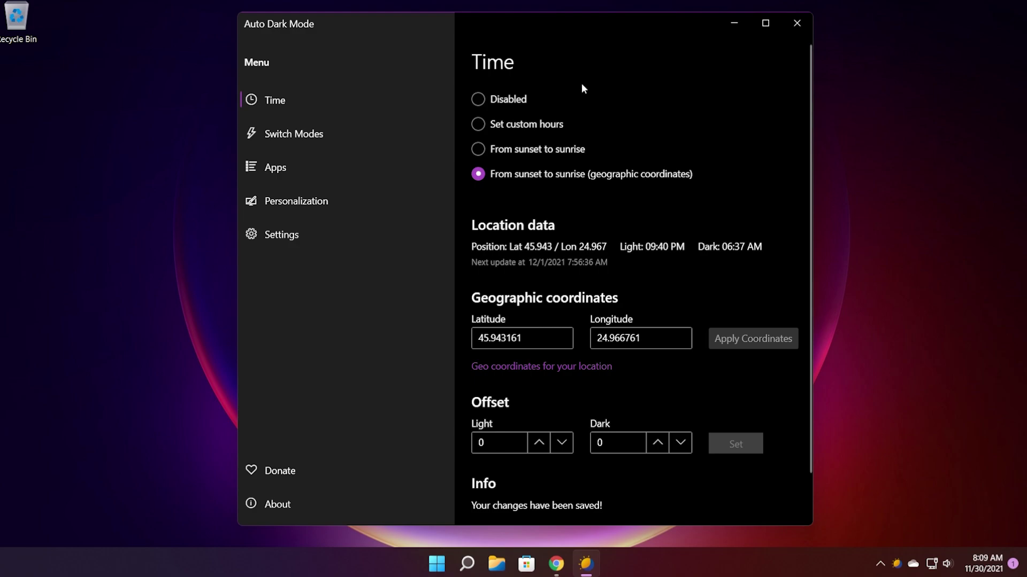
# Step: Try Disabled and custom hours, keeping 7:00 AM and 8:00 PM, then choose From sunset to sunrise
pyautogui.click(511, 103)
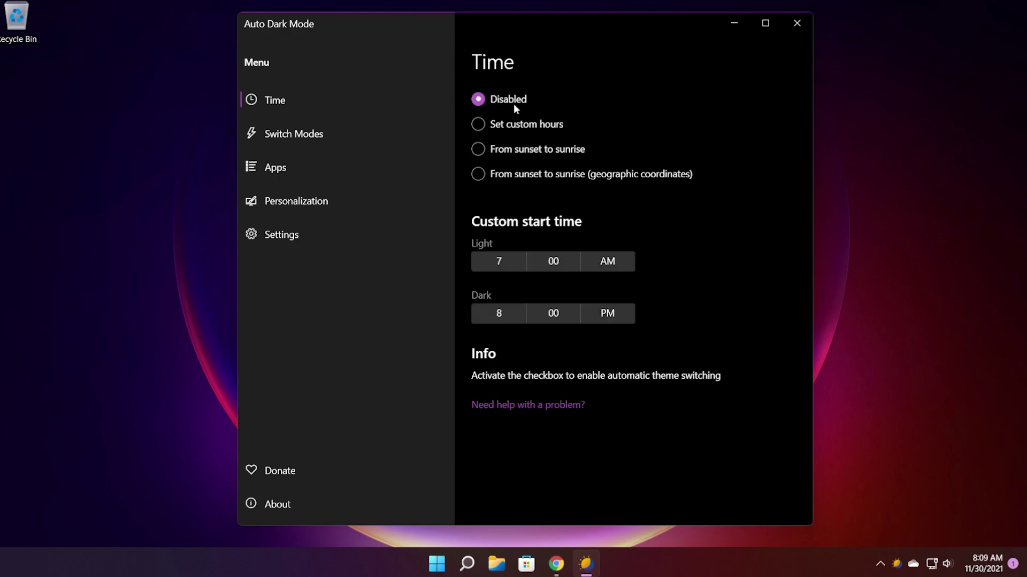
pyautogui.click(504, 126)
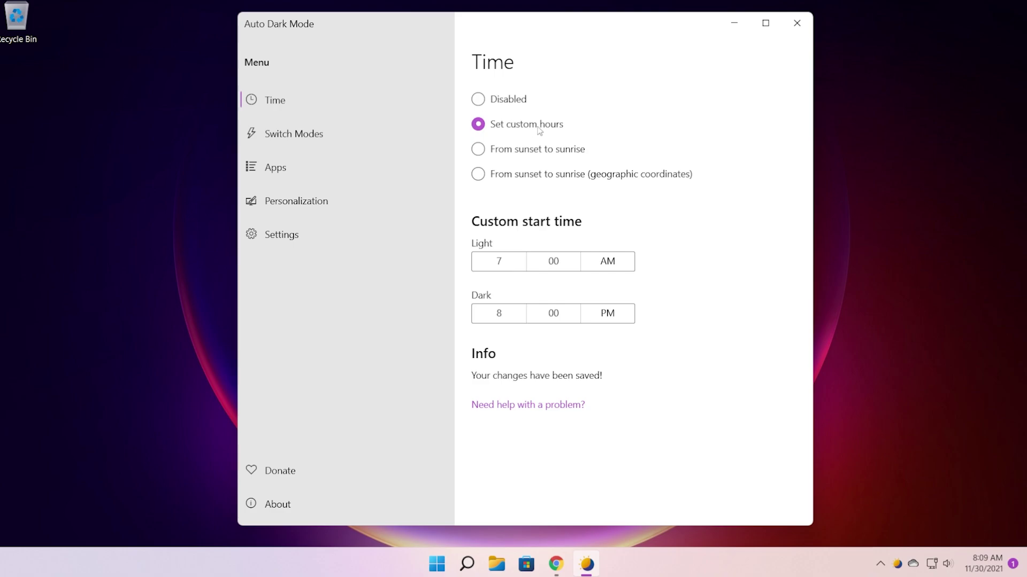
pyautogui.click(501, 263)
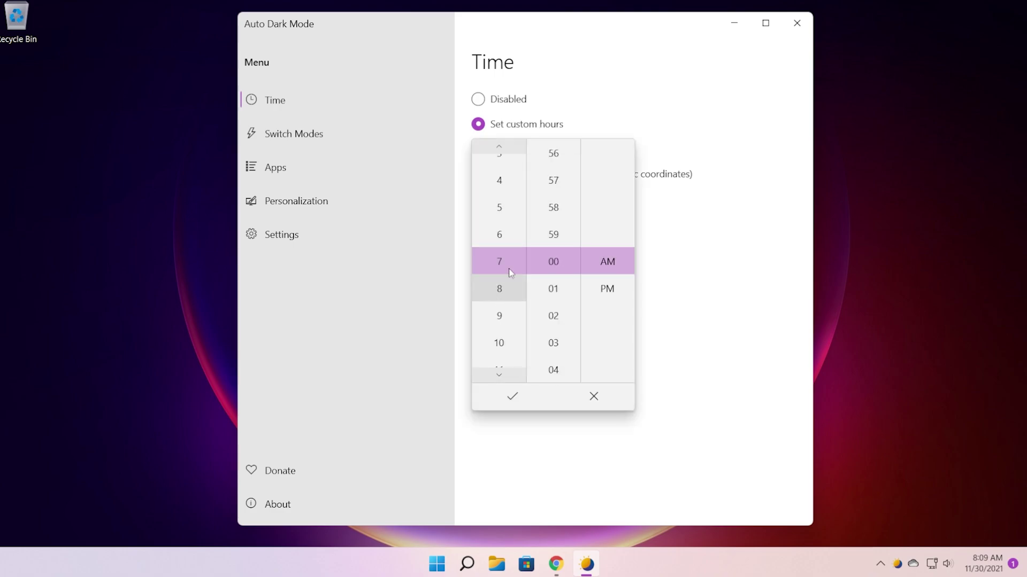
pyautogui.click(690, 311)
pyautogui.click(511, 320)
pyautogui.click(695, 336)
pyautogui.click(511, 151)
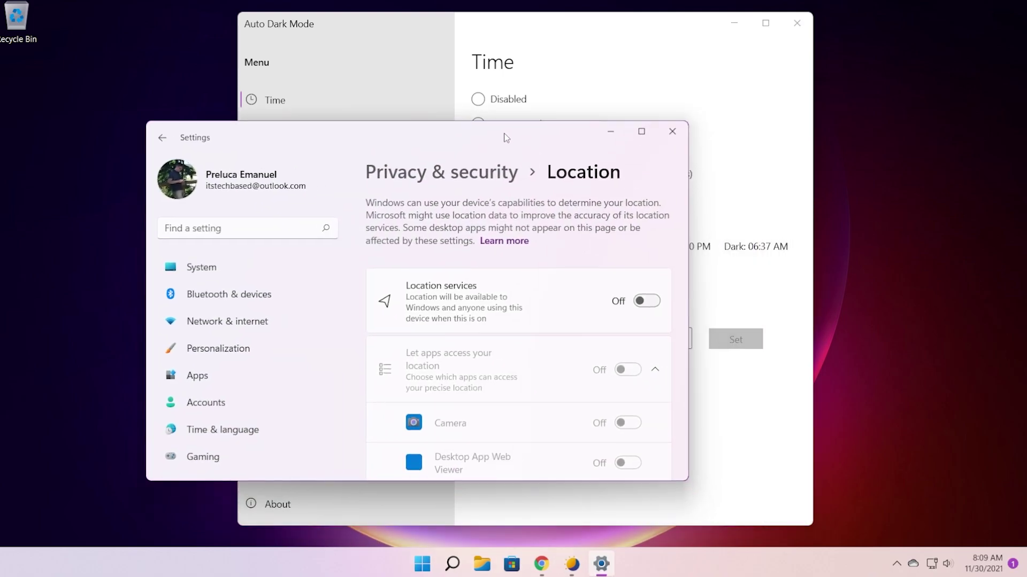
pyautogui.moveTo(501, 141); pyautogui.dragTo(456, 168)
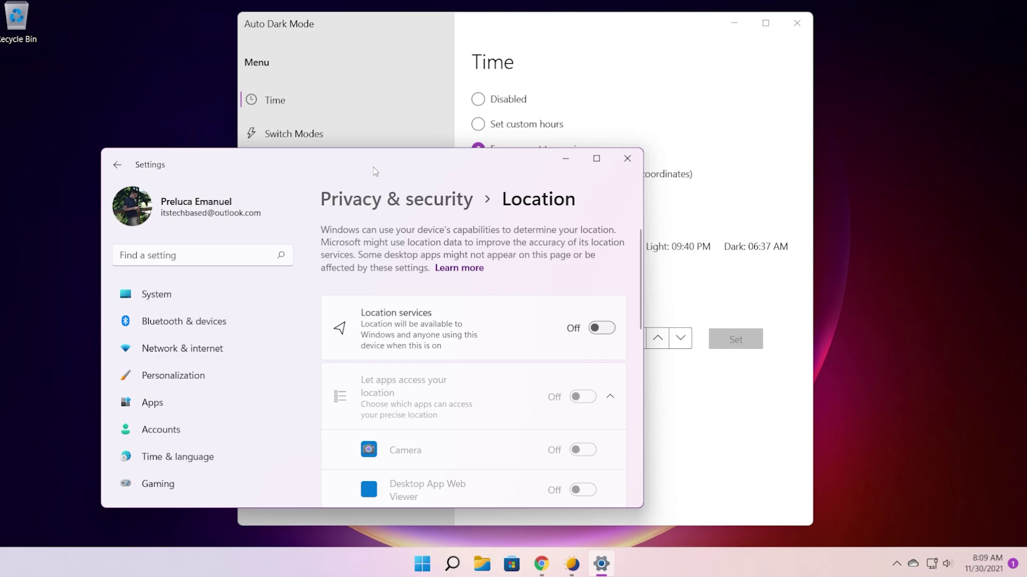
pyautogui.click(626, 158)
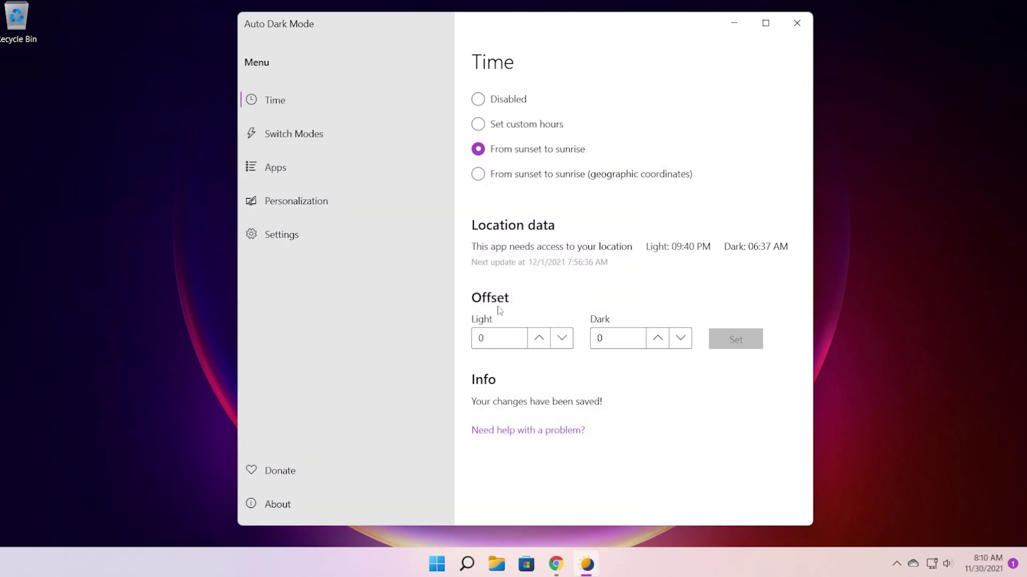
# Step: Choose geographic coordinates (45.943161, 24.966761) for sunset and sunrise, checking latlong.net for the location
pyautogui.click(510, 182)
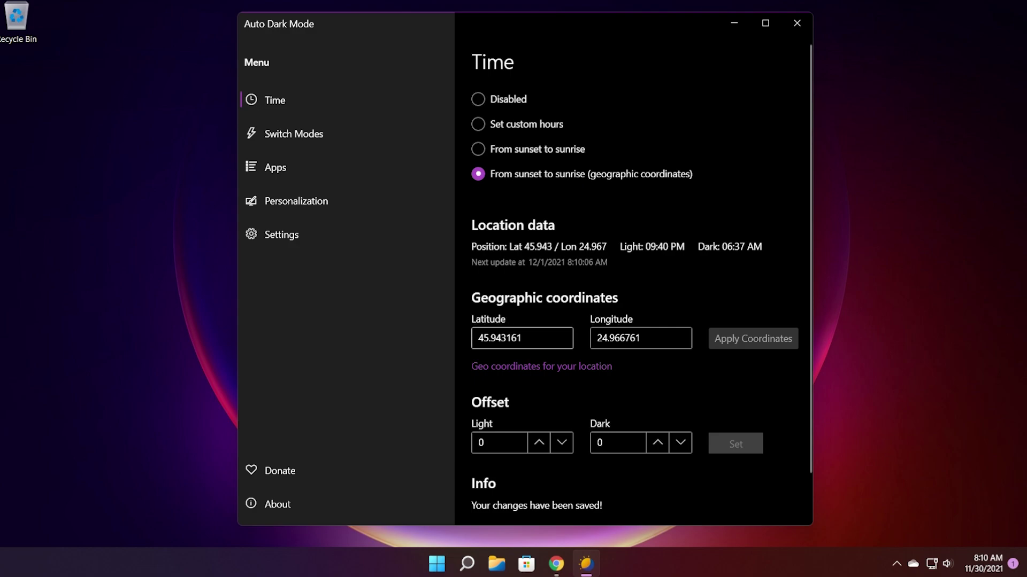
pyautogui.click(540, 368)
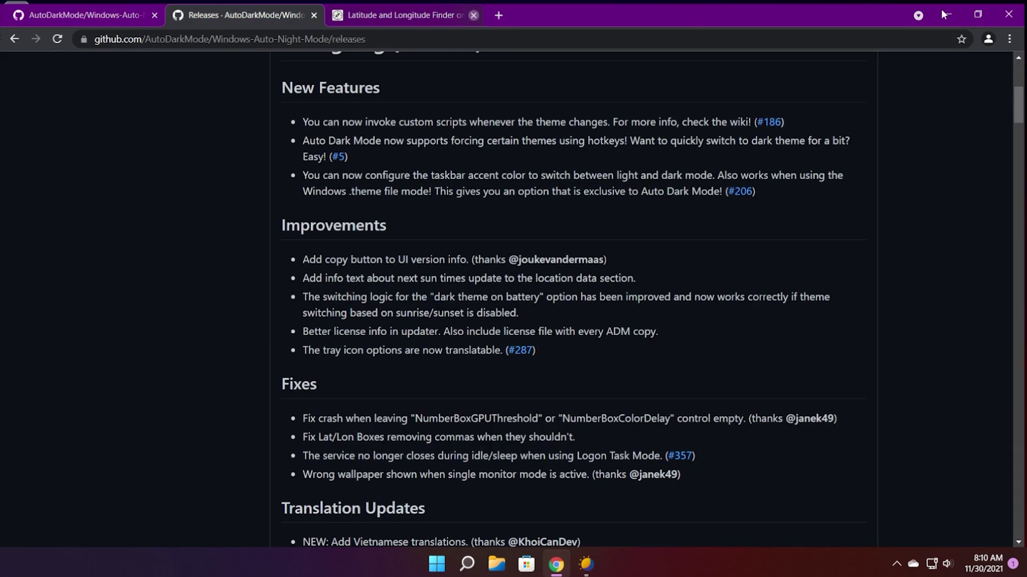
pyautogui.click(939, 23)
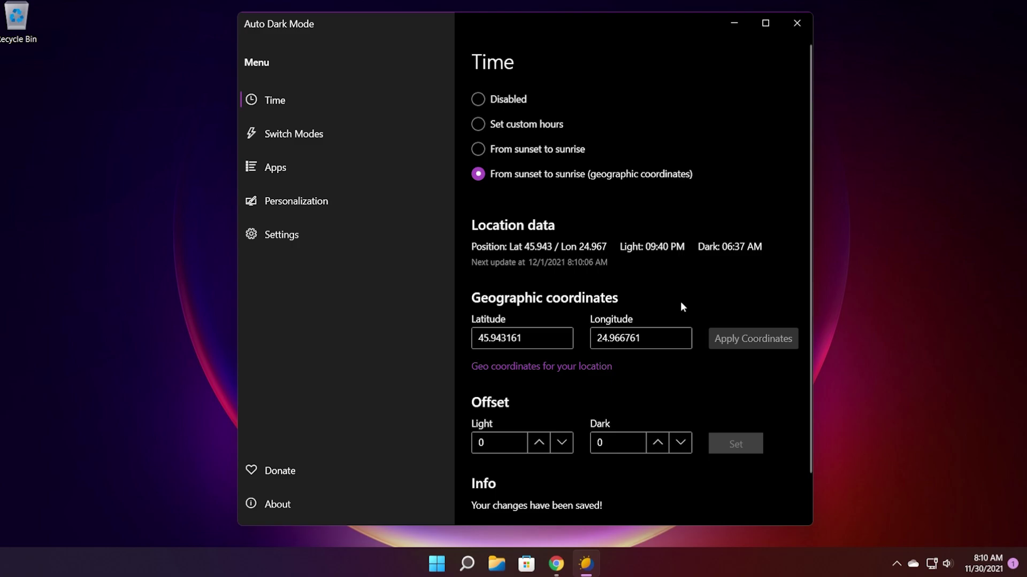
# Step: Shift the Auto Dark Mode window slightly left and scroll through the Time settings
pyautogui.moveTo(560, 26); pyautogui.dragTo(515, 25)
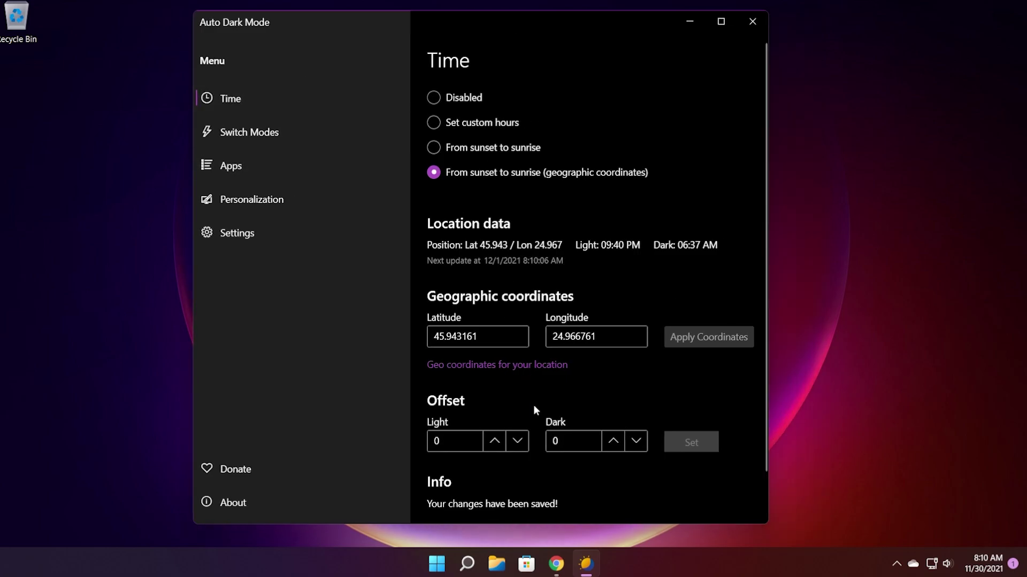
pyautogui.scroll(-1, 521, 354)
pyautogui.scroll(1, 521, 355)
pyautogui.scroll(-1, 475, 430)
pyautogui.scroll(1, 536, 429)
# Step: On Switch Modes, leave the three hotkey fields empty and turn system-wide hotkeys On
pyautogui.click(245, 135)
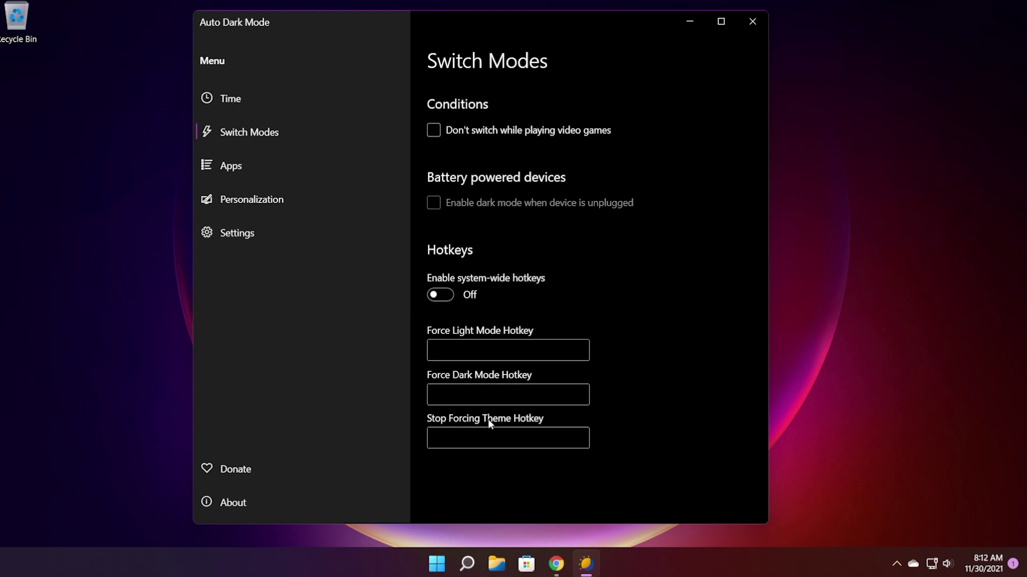
pyautogui.click(508, 350)
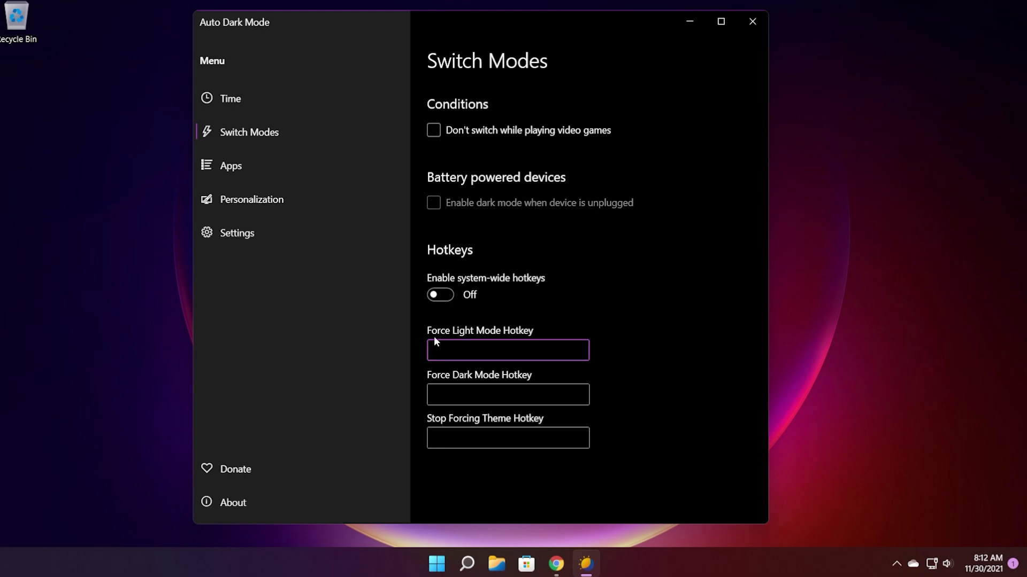
pyautogui.click(484, 395)
pyautogui.click(463, 436)
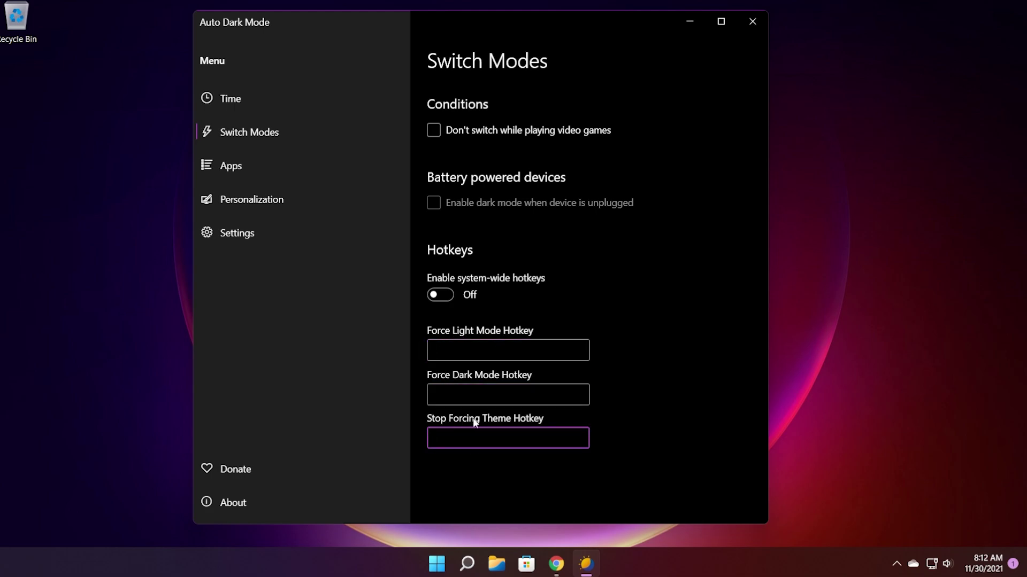
pyautogui.click(497, 351)
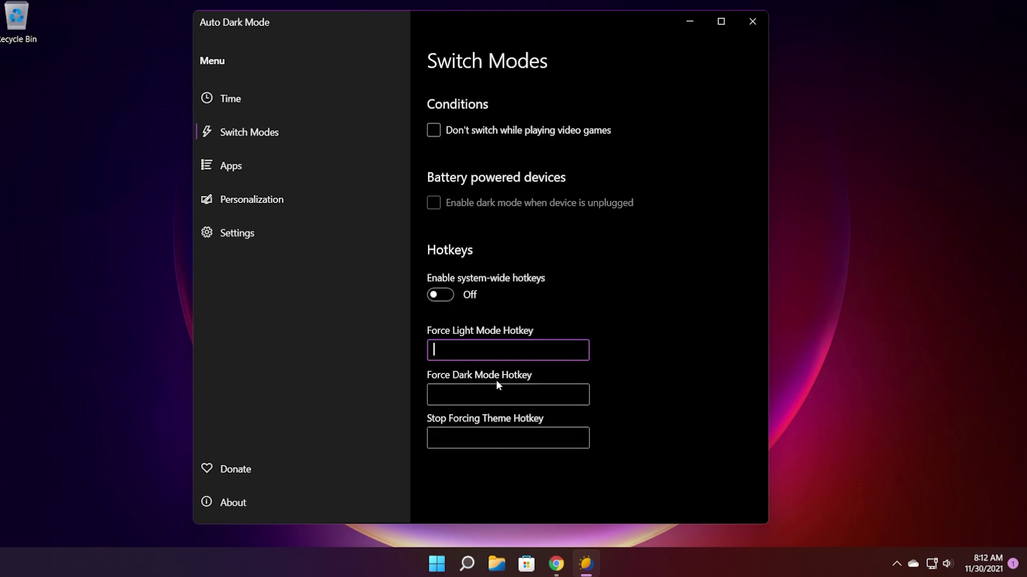
pyautogui.click(439, 295)
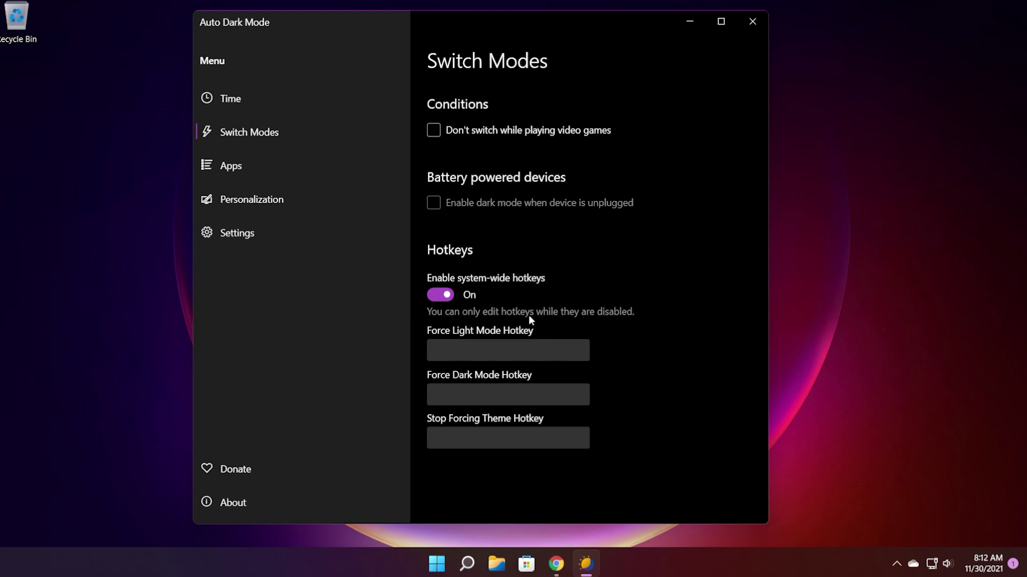
# Step: Review the Apps, System and Office theme dropdowns, keeping Adapt to system and Disabled
pyautogui.click(270, 163)
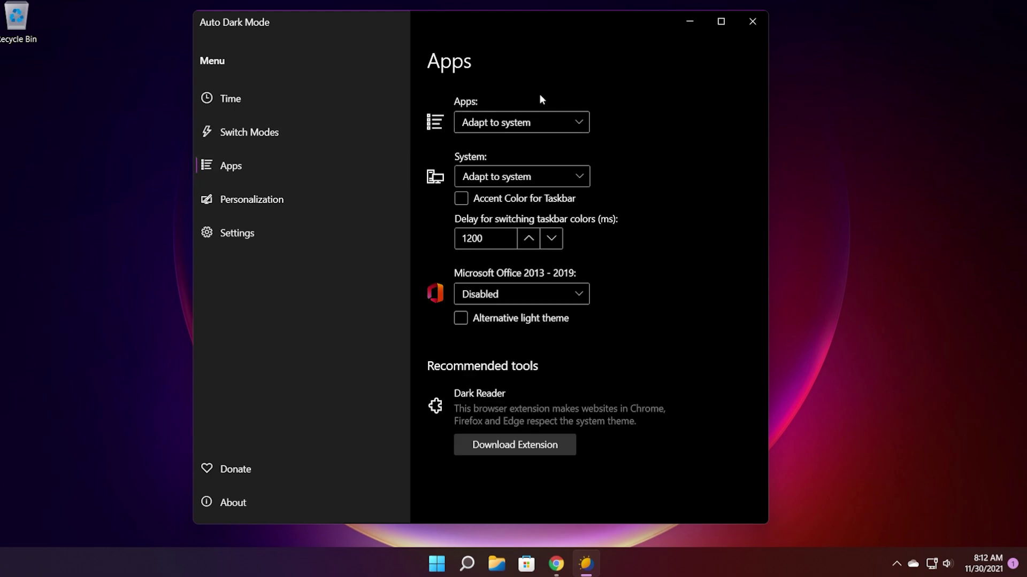
pyautogui.click(543, 122)
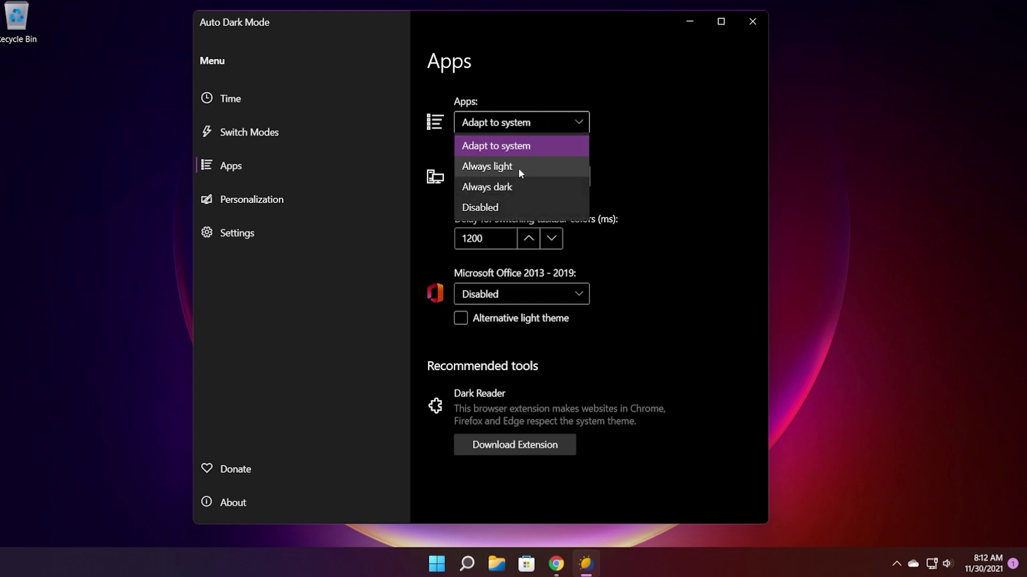
pyautogui.click(675, 156)
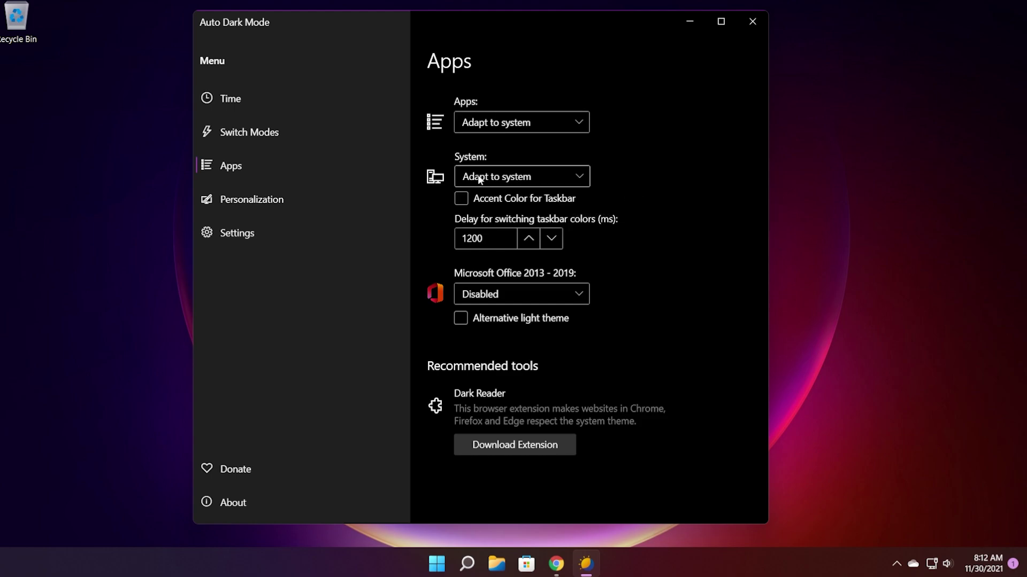
pyautogui.click(547, 177)
pyautogui.click(630, 190)
pyautogui.click(510, 295)
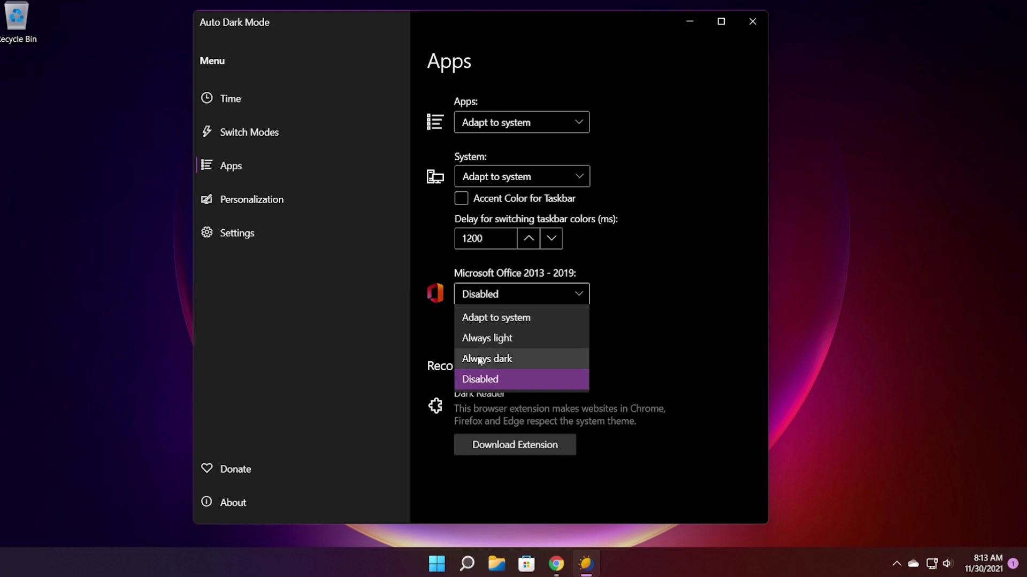
pyautogui.click(648, 344)
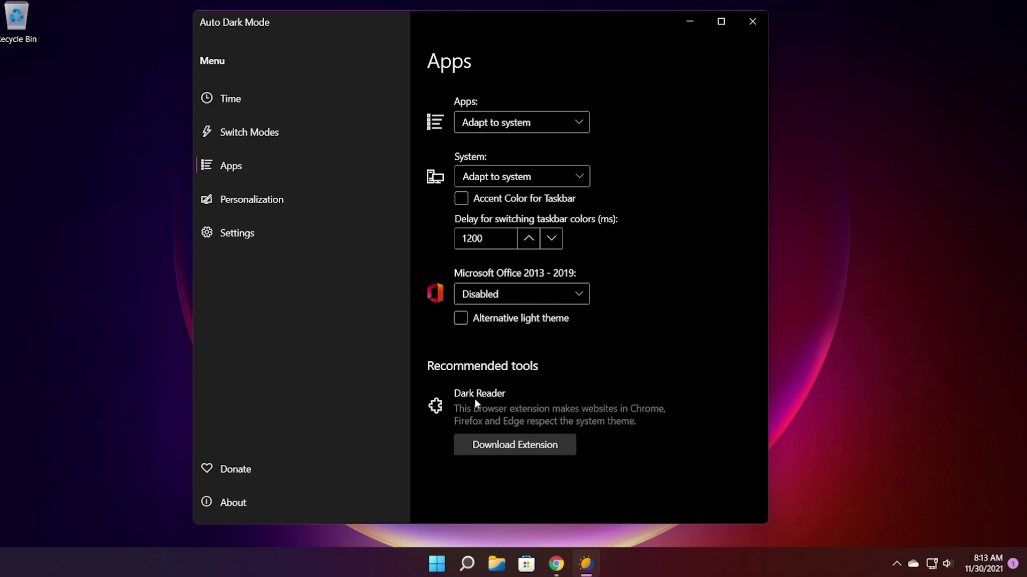
# Step: Under Personalization, turn the wallpaper switch On and set its Mode to Dark Theme
pyautogui.click(271, 207)
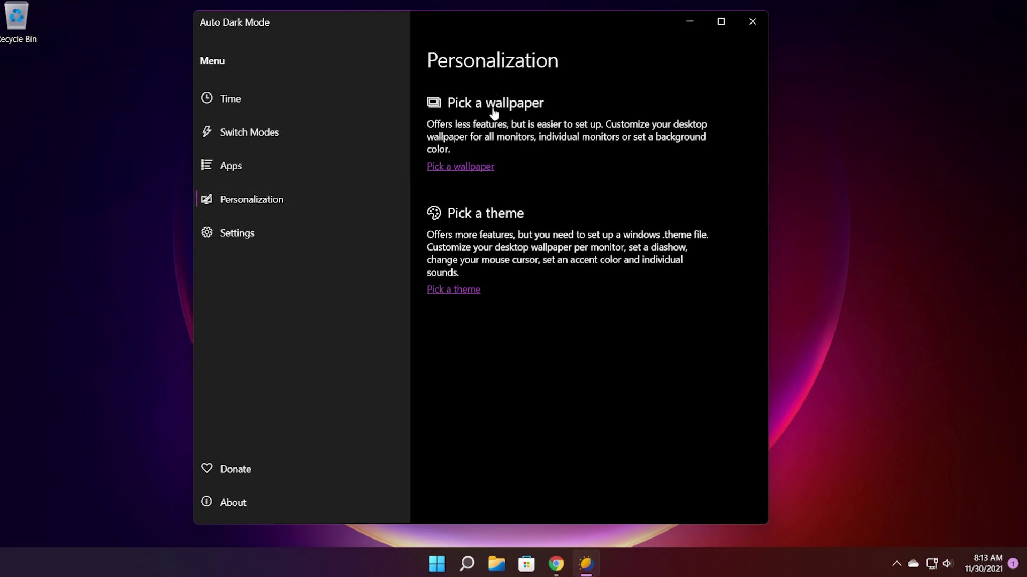
pyautogui.click(473, 166)
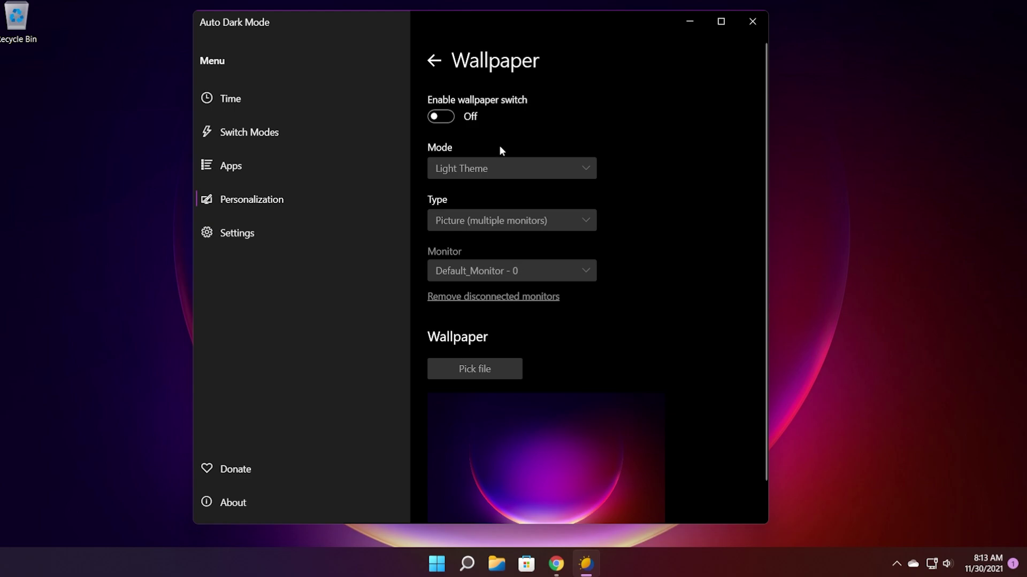
pyautogui.click(442, 117)
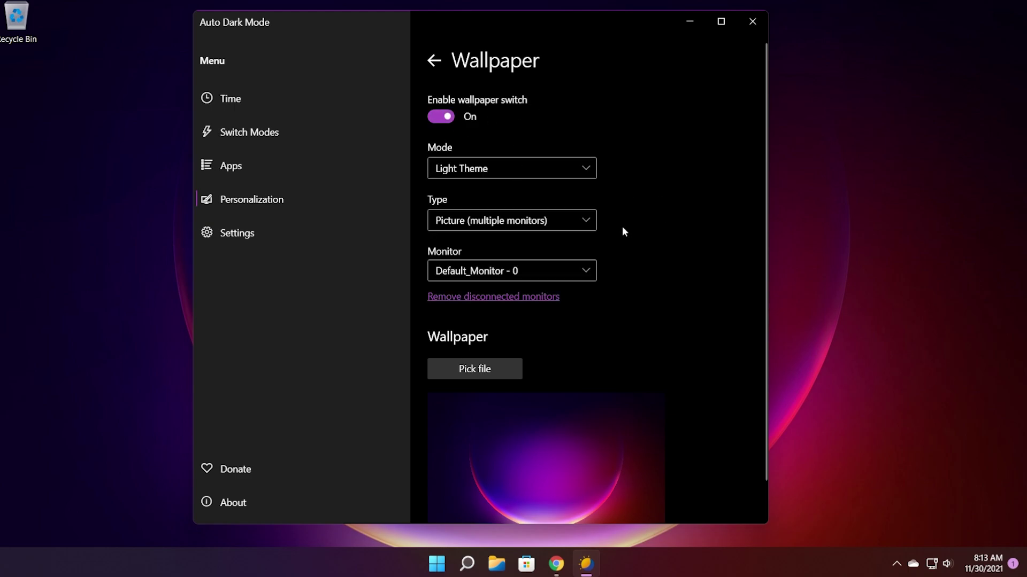
pyautogui.click(497, 170)
pyautogui.click(460, 167)
pyautogui.scroll(-1, 599, 206)
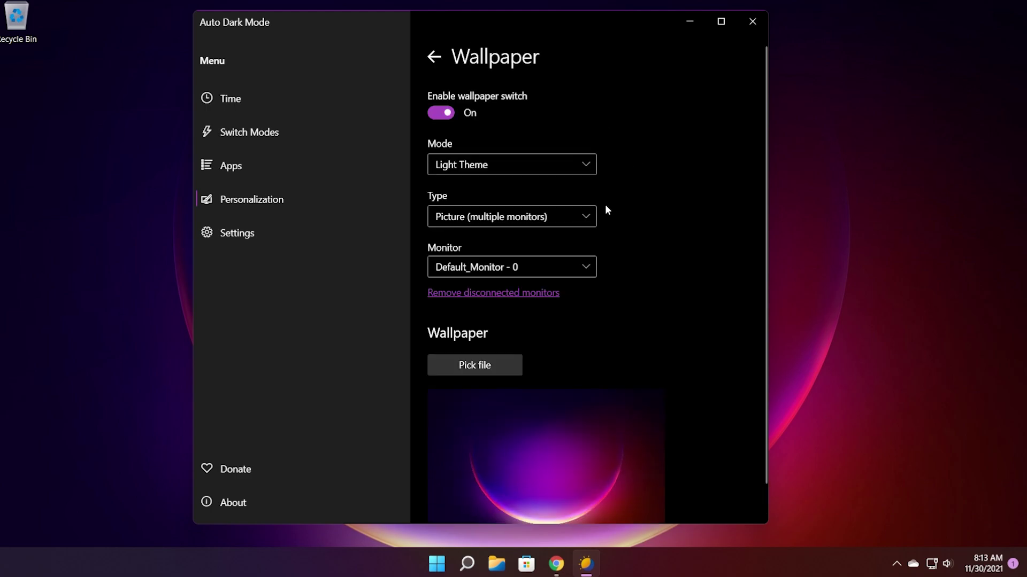
pyautogui.click(484, 164)
pyautogui.click(505, 208)
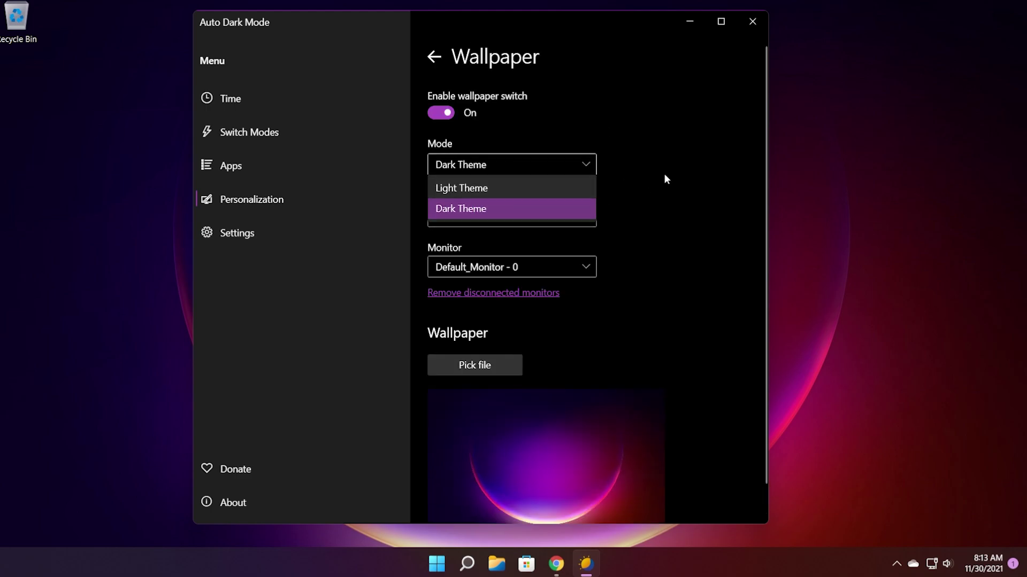
# Step: Review the wallpaper type and monitor choices, and cancel the wallpaper file picker without choosing a file
pyautogui.click(540, 214)
pyautogui.click(492, 213)
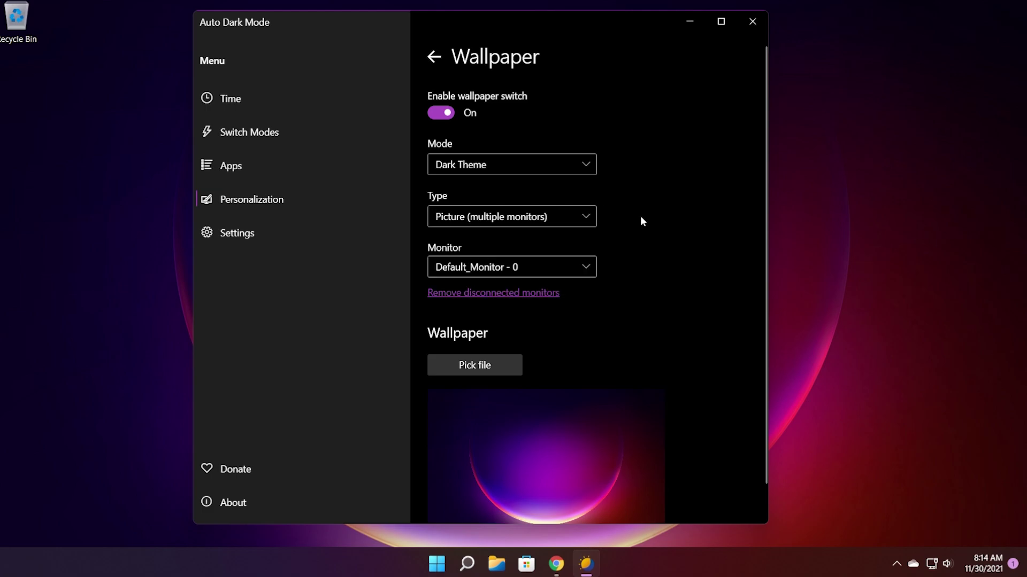
pyautogui.click(525, 266)
pyautogui.click(662, 256)
pyautogui.scroll(-1, 644, 298)
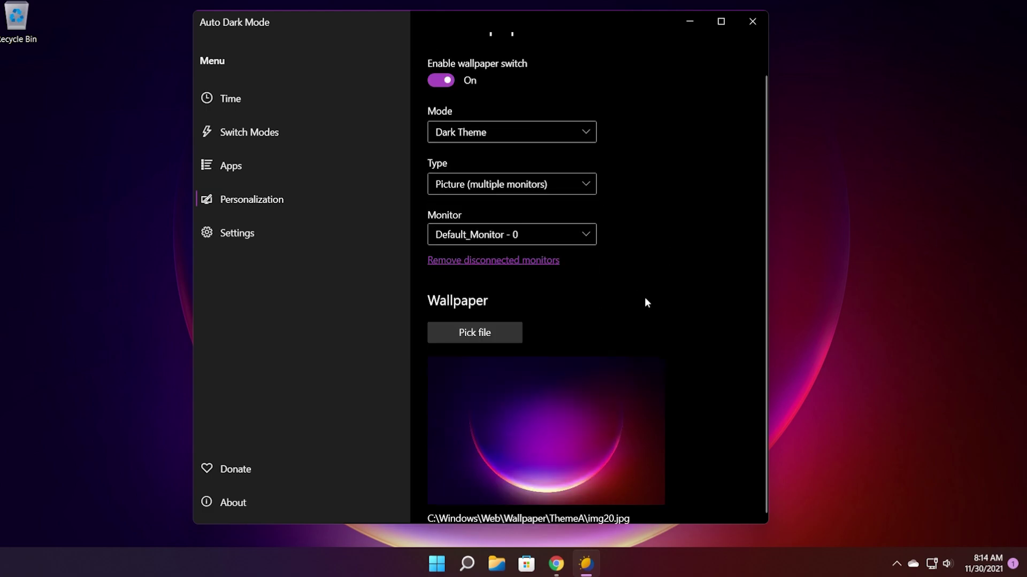
pyautogui.click(473, 336)
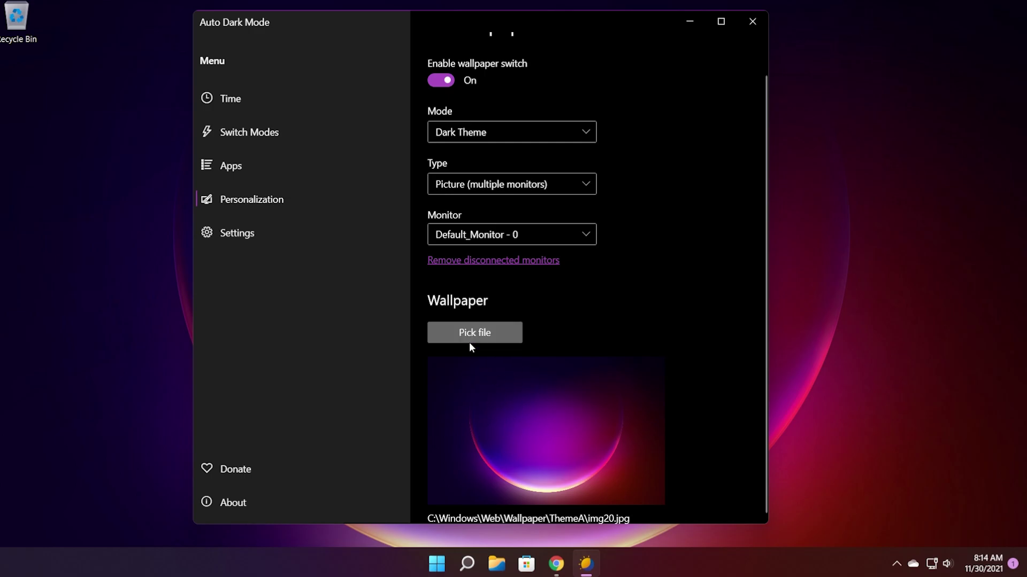
pyautogui.moveTo(441, 31); pyautogui.dragTo(294, 77)
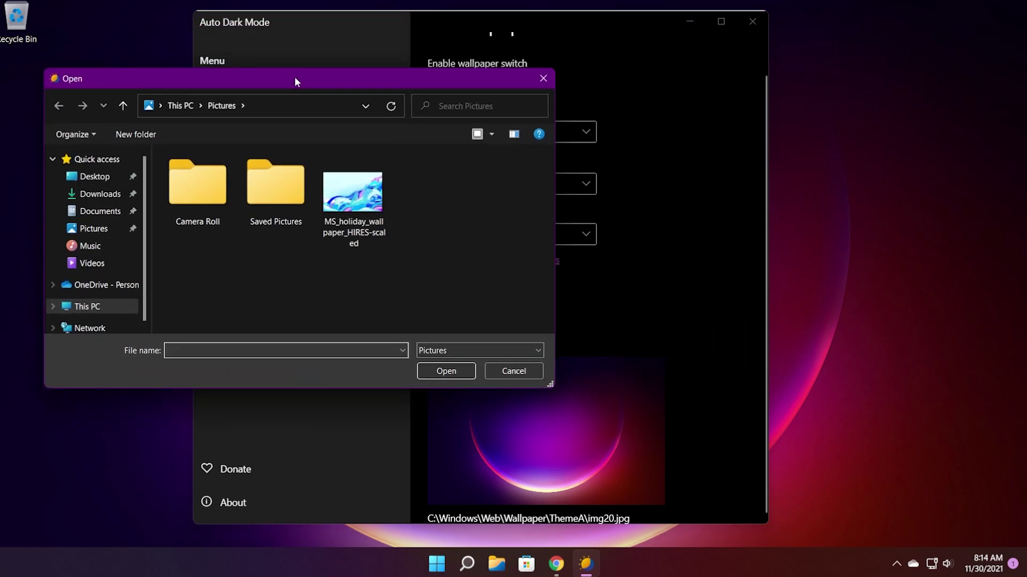
pyautogui.click(541, 82)
pyautogui.scroll(1, 670, 209)
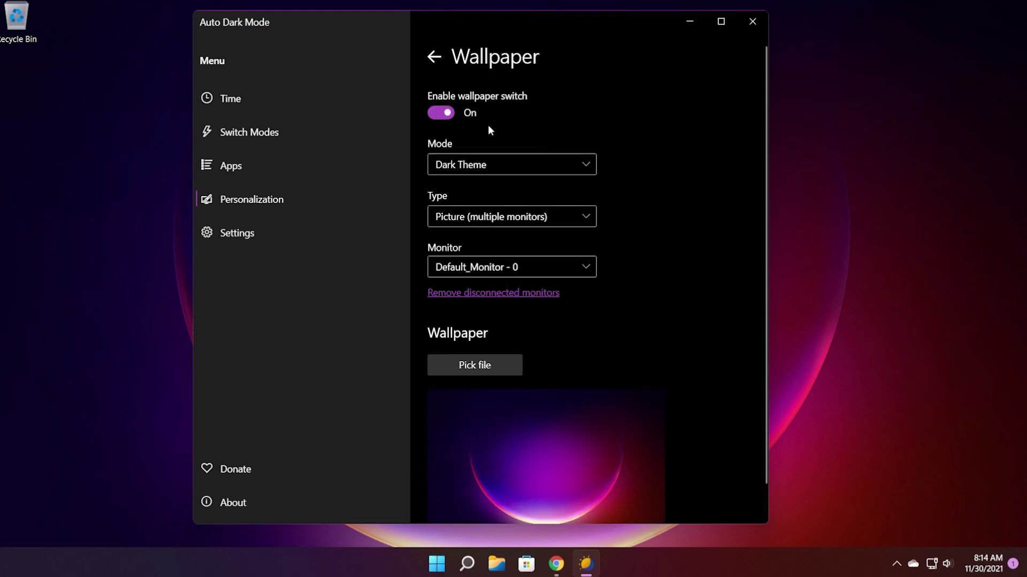
# Step: Turn wallpaper switching back off and turn Windows theme switching On
pyautogui.click(442, 114)
pyautogui.click(434, 57)
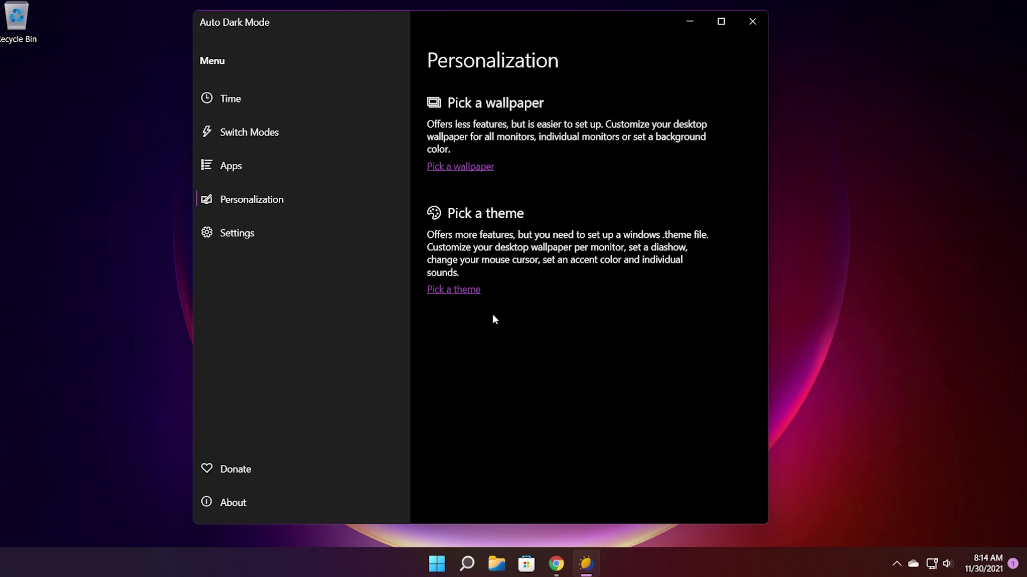
pyautogui.click(454, 289)
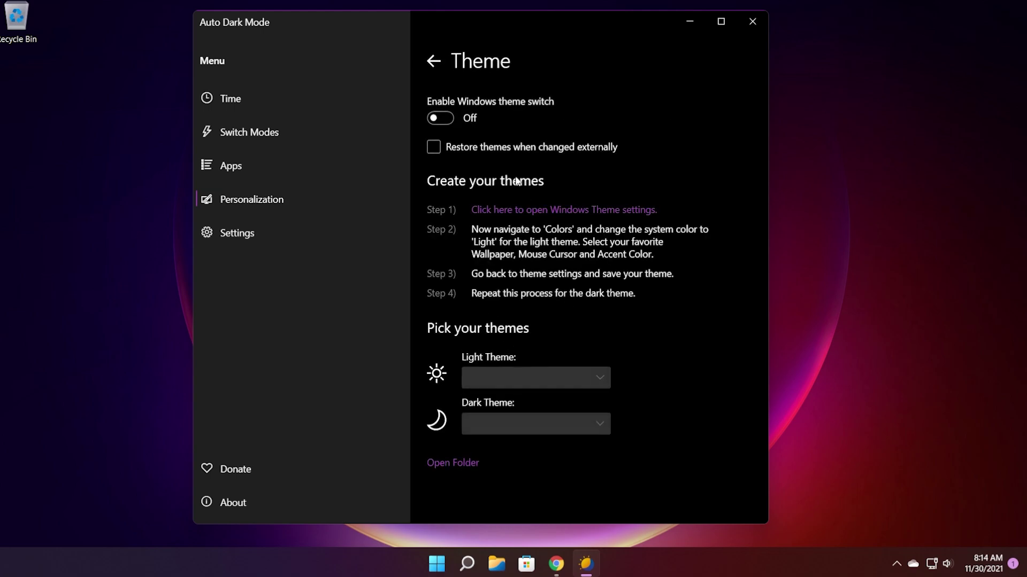
pyautogui.click(442, 119)
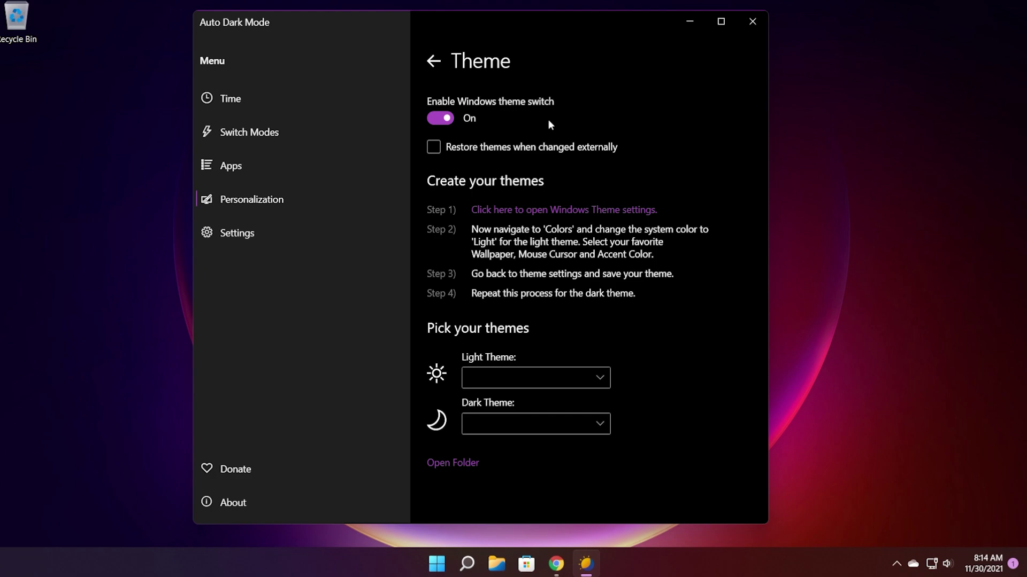
# Step: Browse the light theme list without choosing a theme, then go to the app's Settings
pyautogui.click(570, 378)
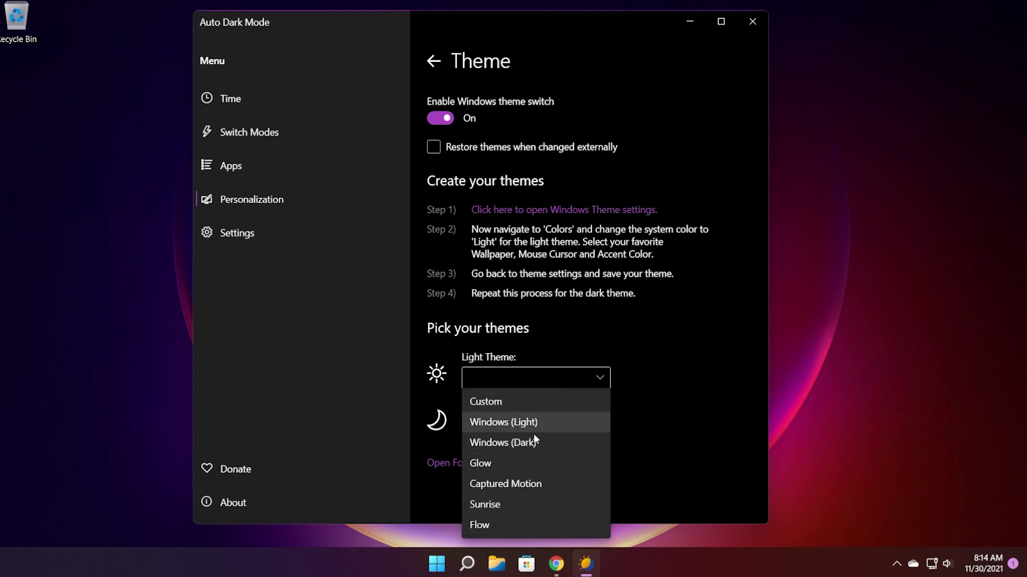
pyautogui.click(691, 420)
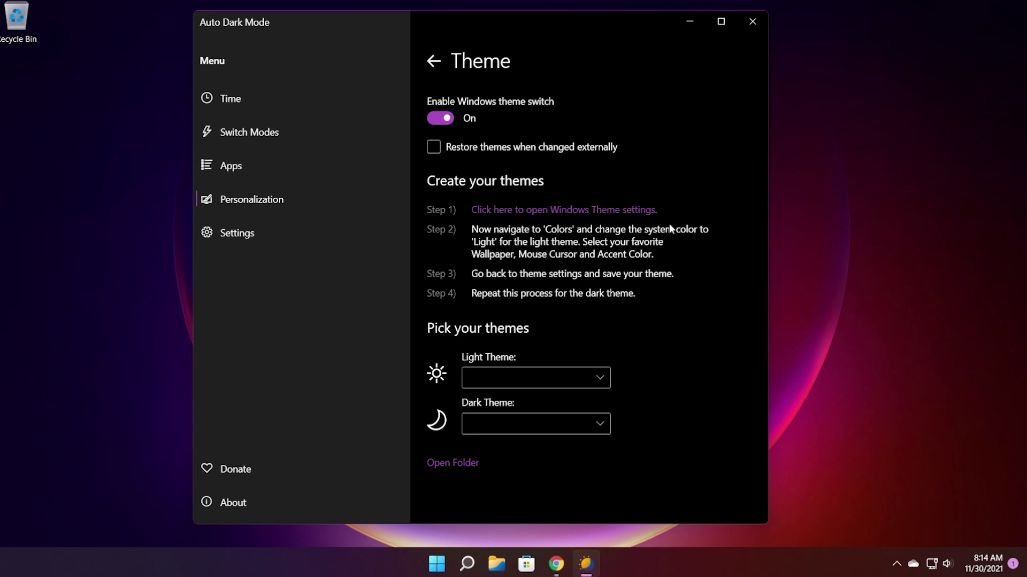
pyautogui.click(541, 210)
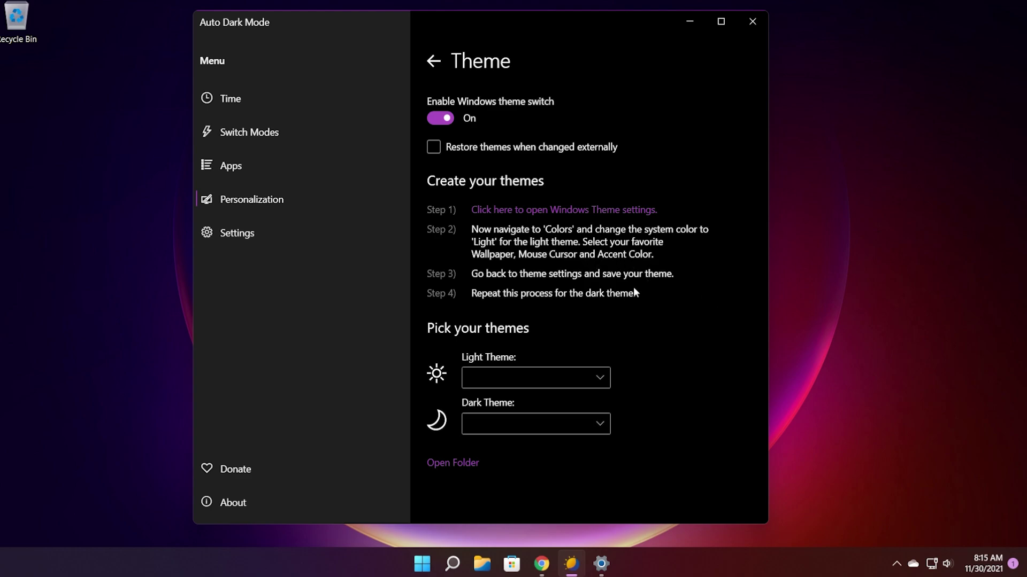
pyautogui.click(577, 375)
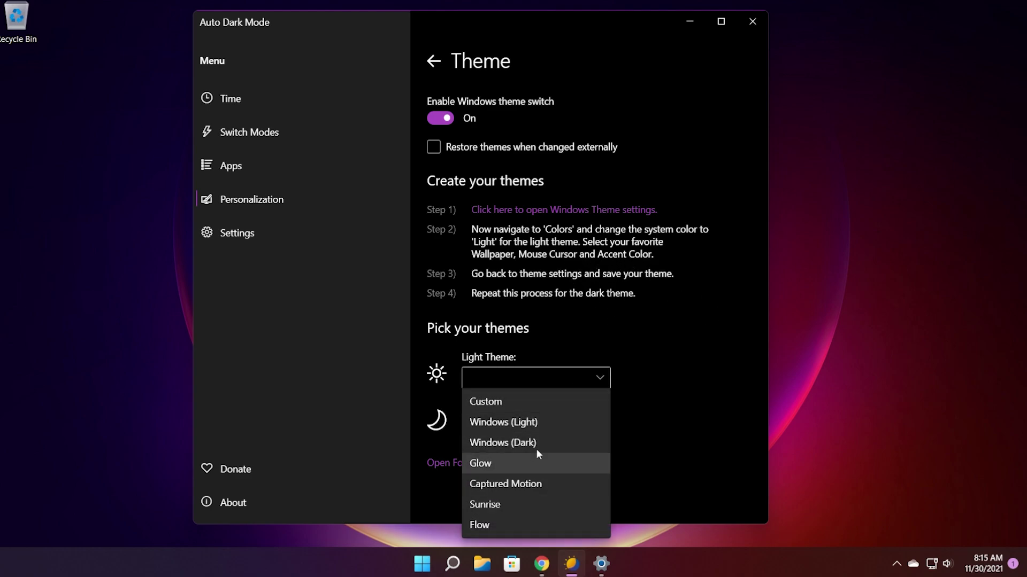
pyautogui.click(686, 383)
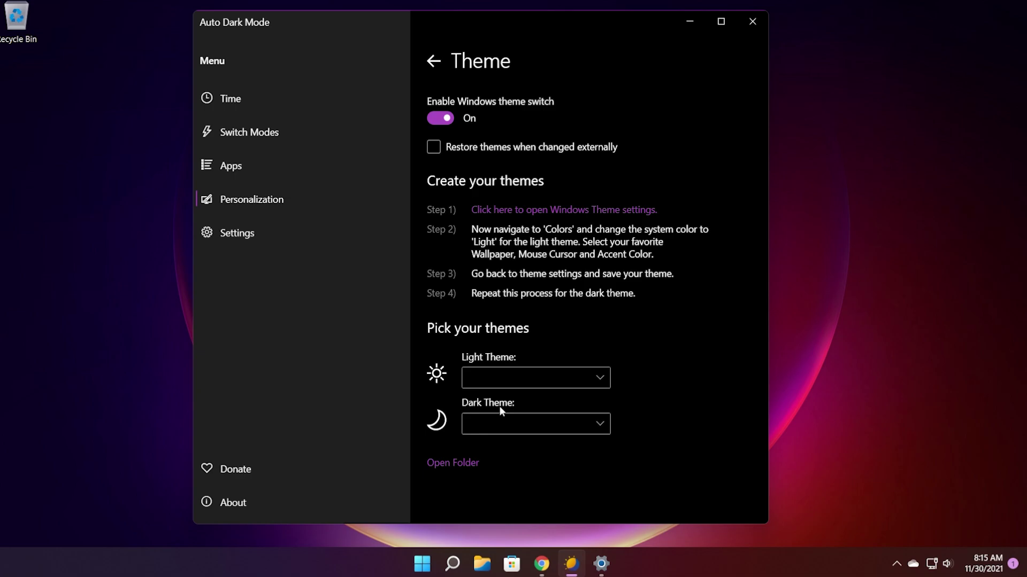
pyautogui.click(240, 233)
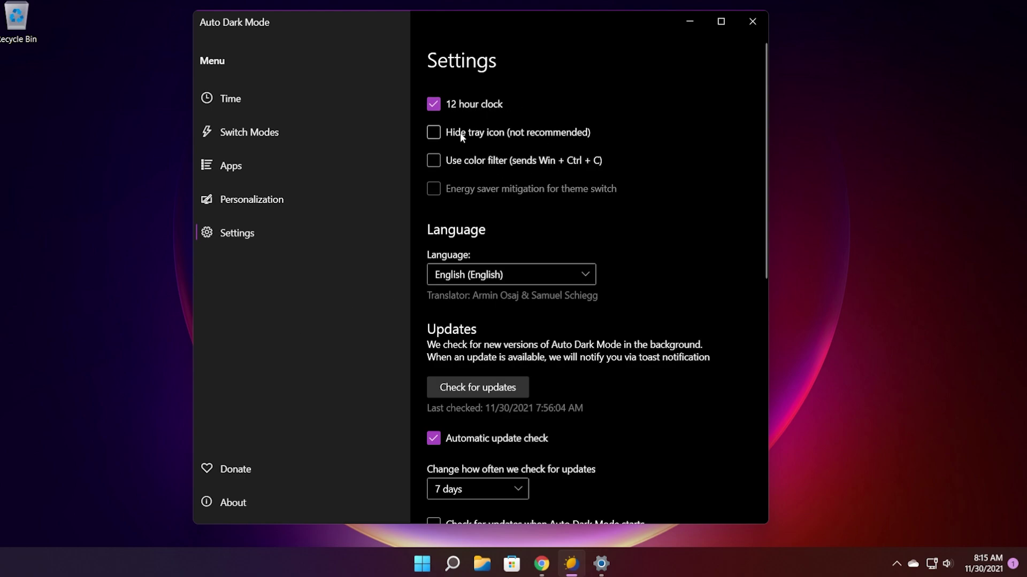
# Step: Peek at the hidden tray icons, then check for updates and confirm none are available
pyautogui.click(896, 564)
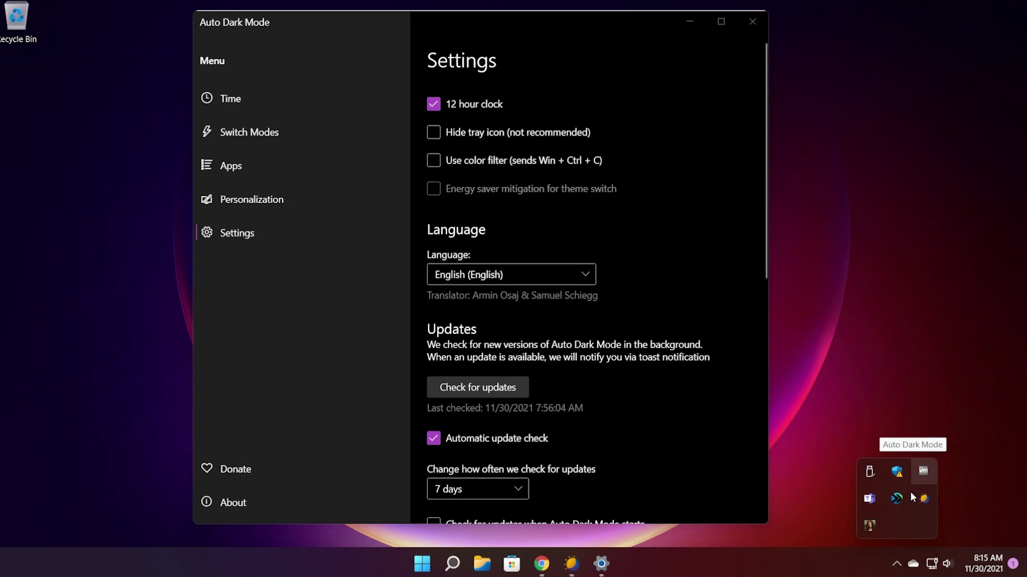
pyautogui.click(696, 171)
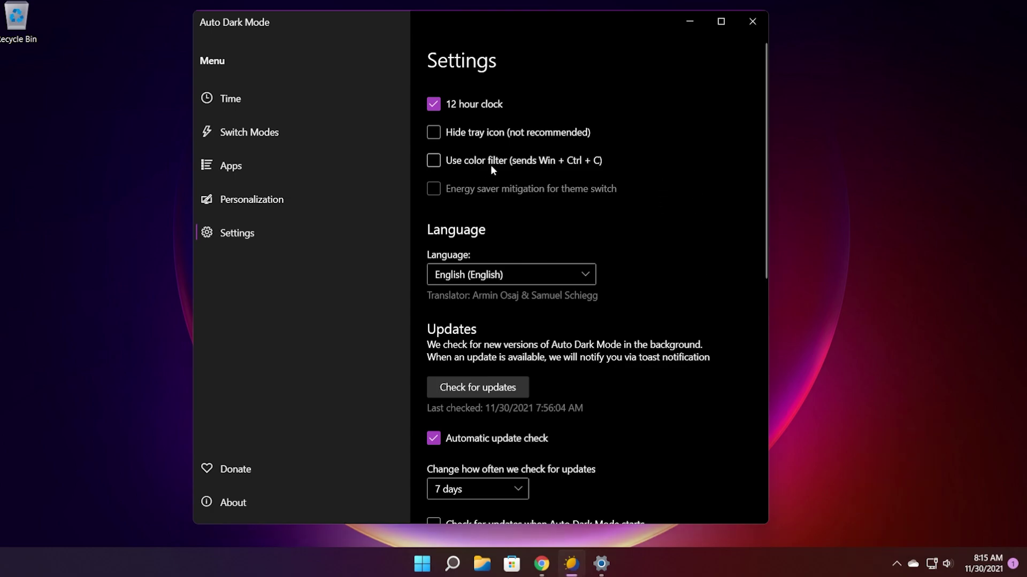
pyautogui.scroll(-1, 585, 249)
pyautogui.scroll(-2, 618, 262)
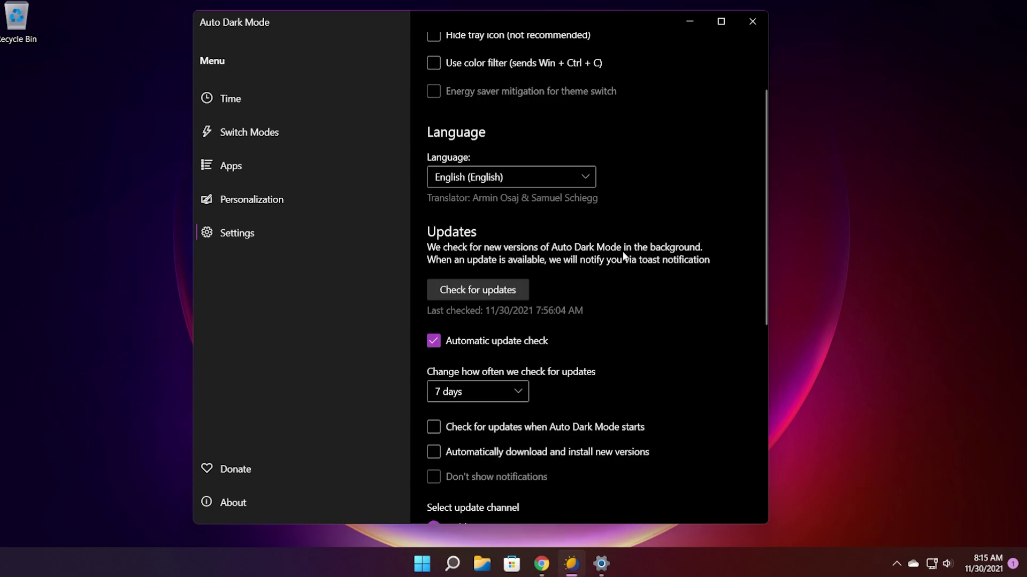
pyautogui.click(474, 290)
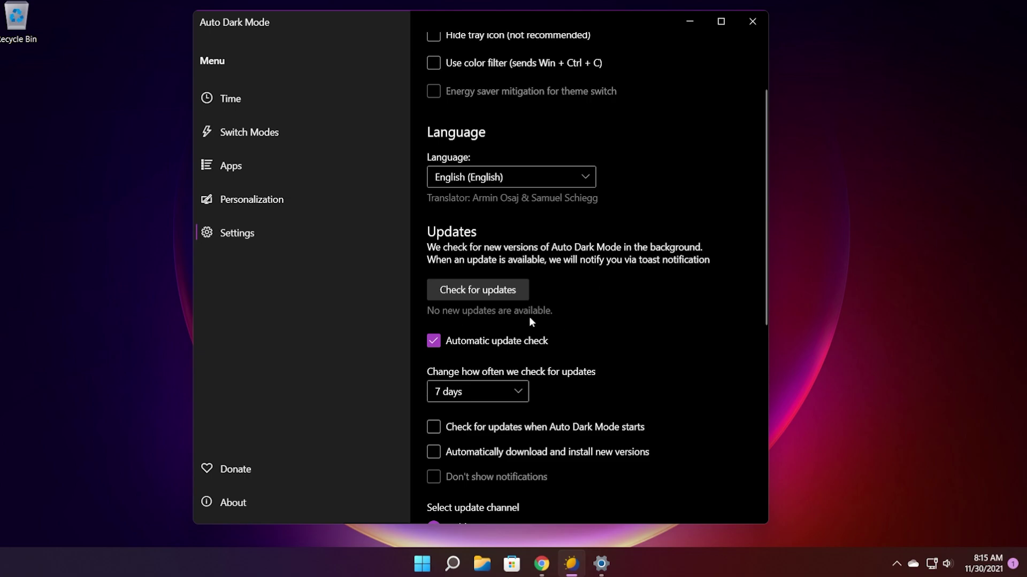
# Step: Confirm 'Start Auto Dark Mode with Windows' is On under Autostart, then view the About page
pyautogui.scroll(-2, 609, 303)
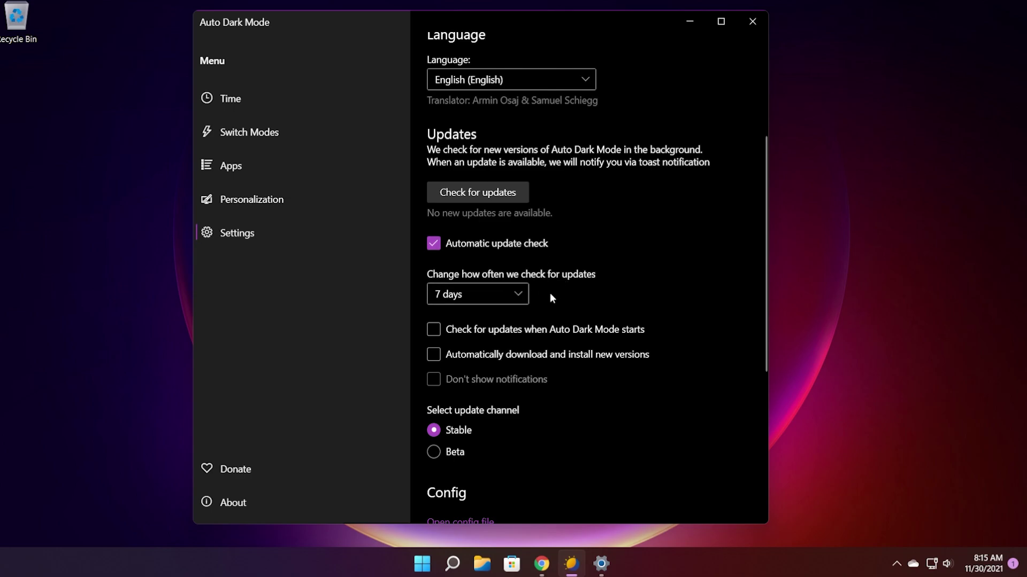
pyautogui.scroll(-1, 568, 289)
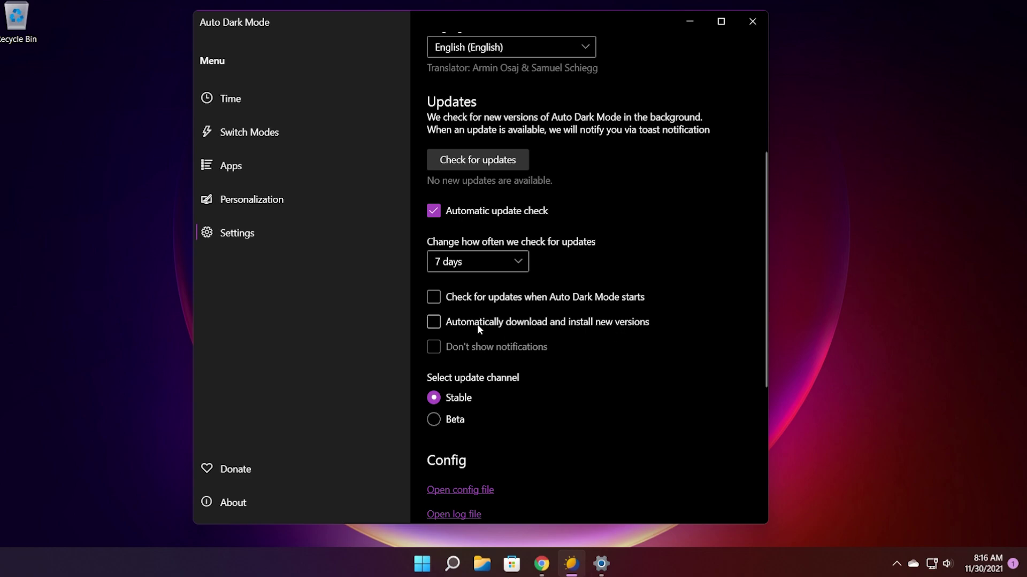
pyautogui.scroll(-3, 468, 278)
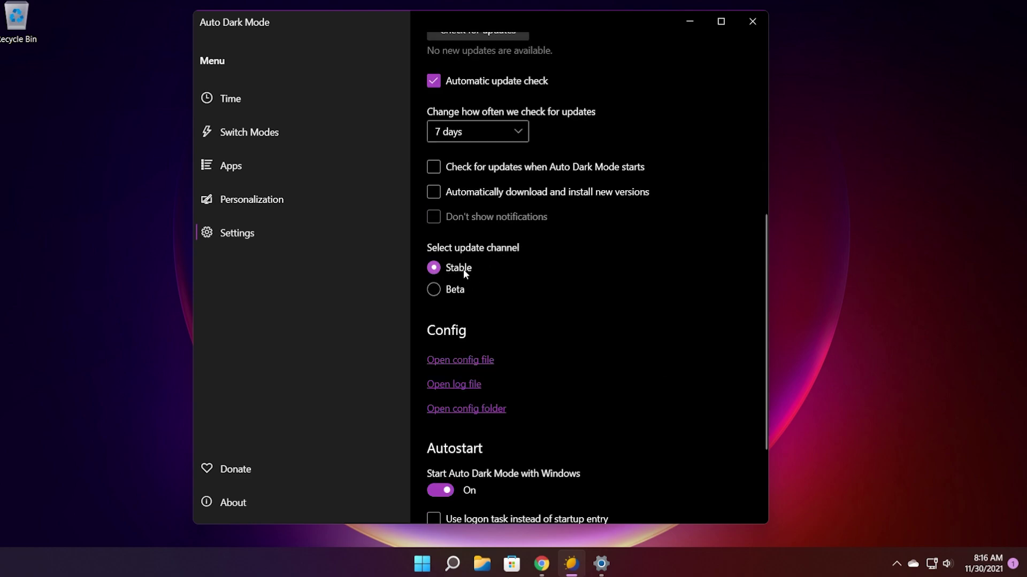
pyautogui.scroll(-2, 492, 267)
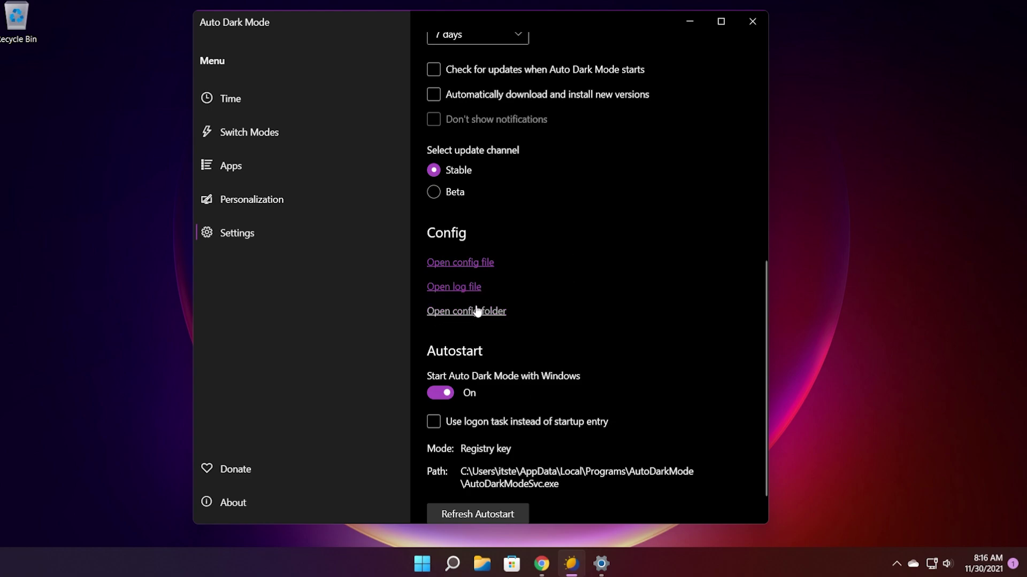
pyautogui.scroll(-1, 550, 310)
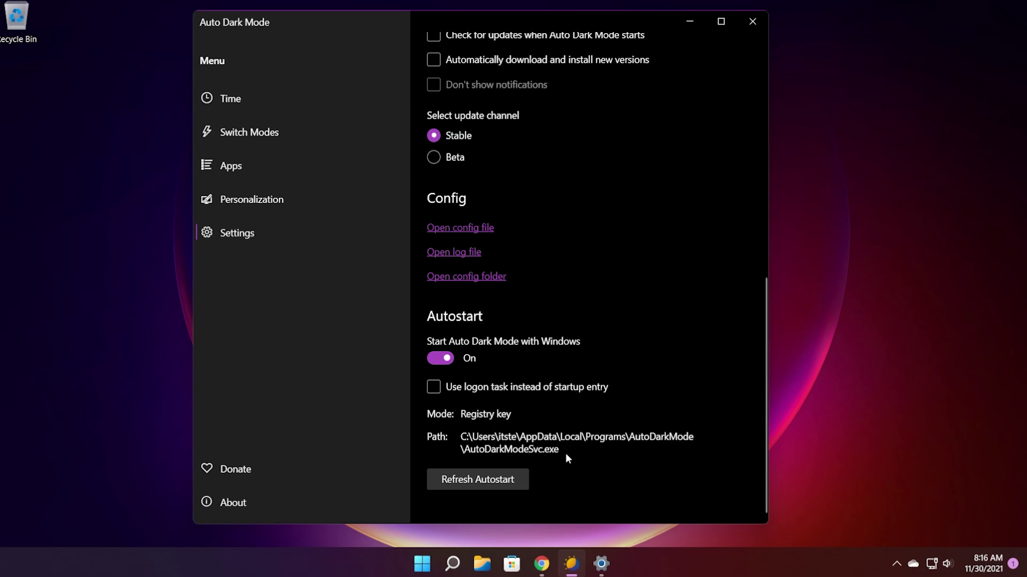
pyautogui.click(233, 503)
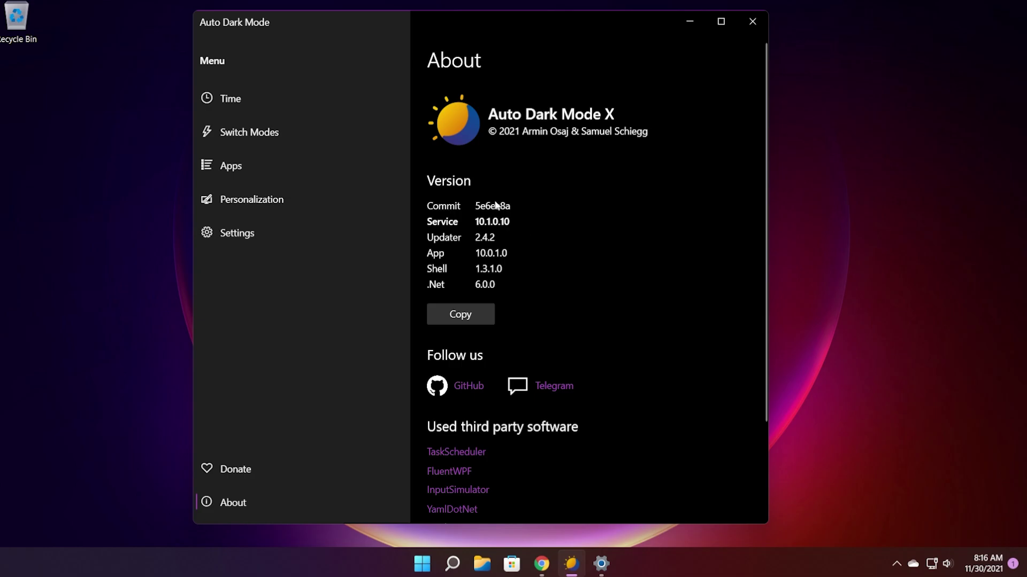
# Step: Look over the version details on Auto Dark Mode's About page
pyautogui.scroll(-3, 550, 246)
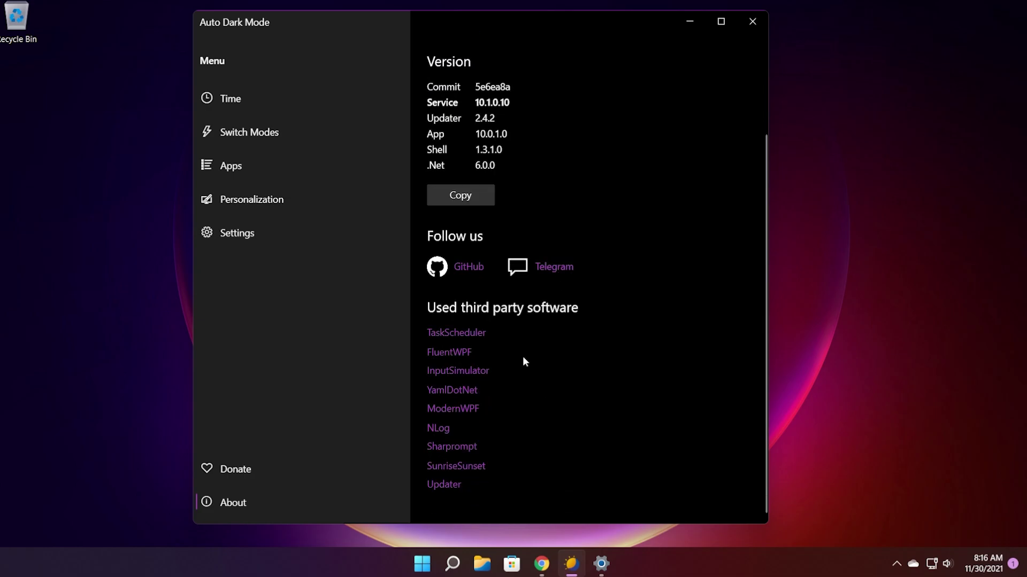
pyautogui.scroll(3, 521, 353)
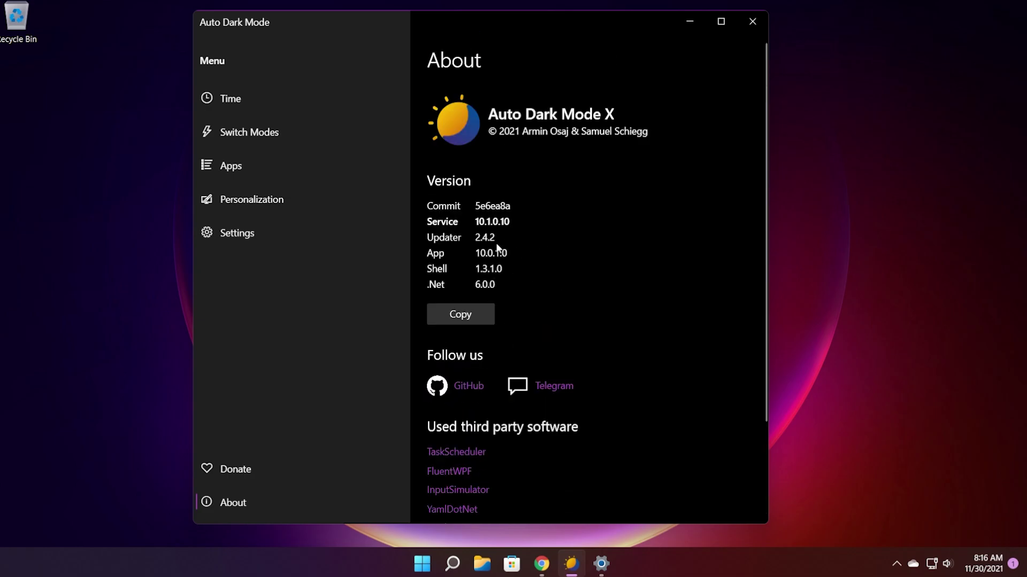
pyautogui.click(796, 273)
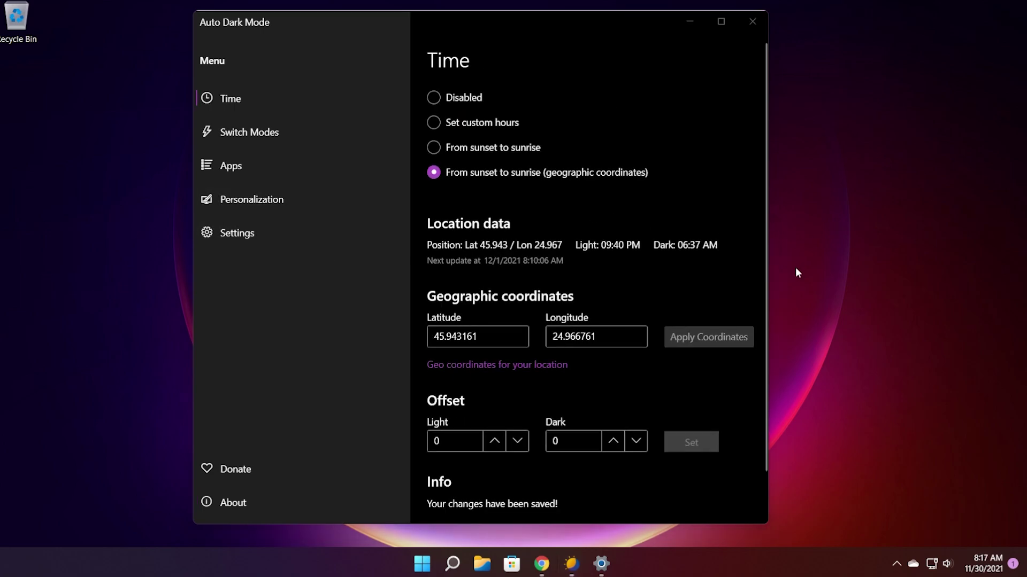
pyautogui.click(516, 27)
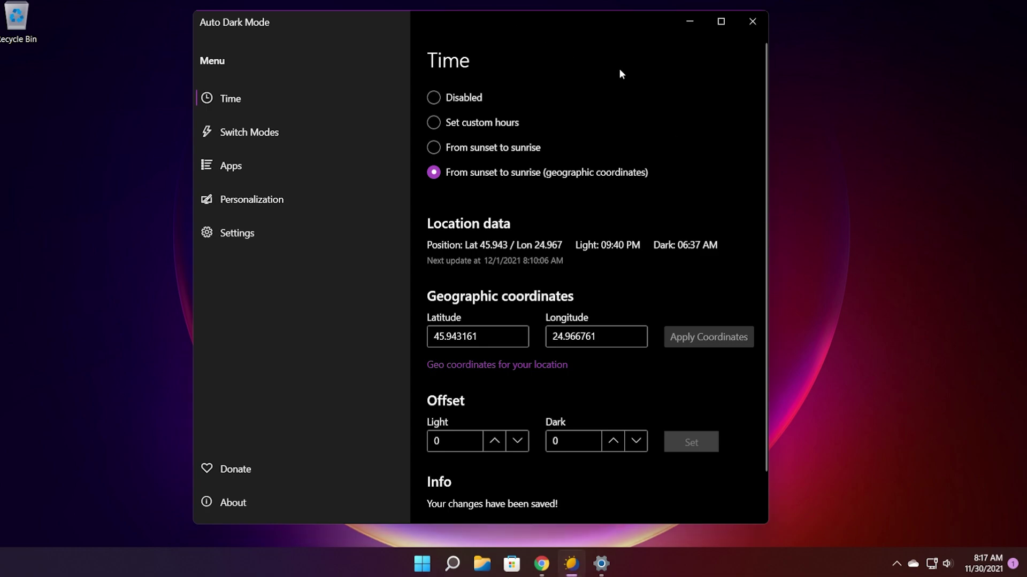
# Step: Check the coordinate-based Time schedule, then bring up the Personalization wallpaper and theme options
pyautogui.click(843, 220)
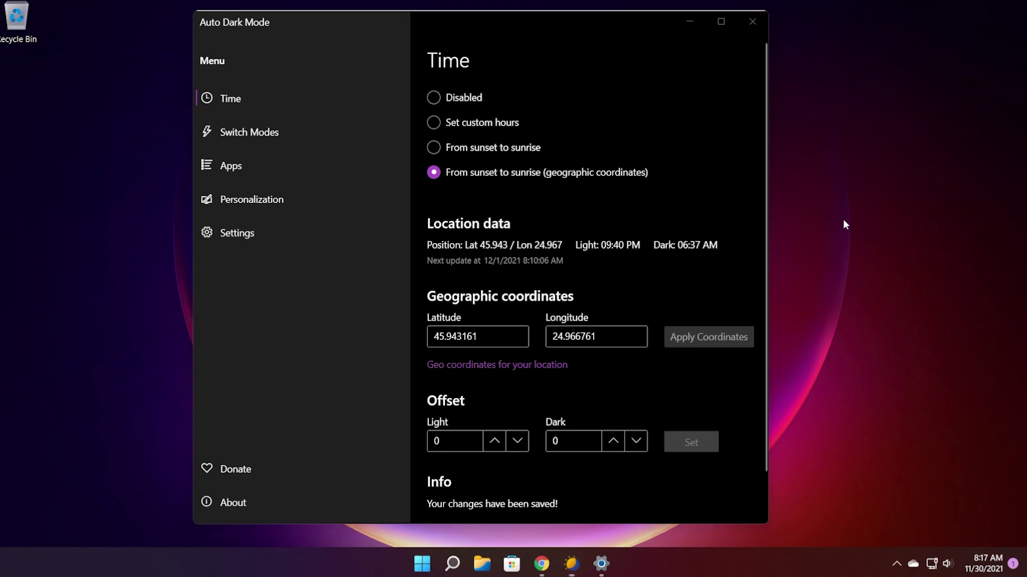
pyautogui.click(507, 43)
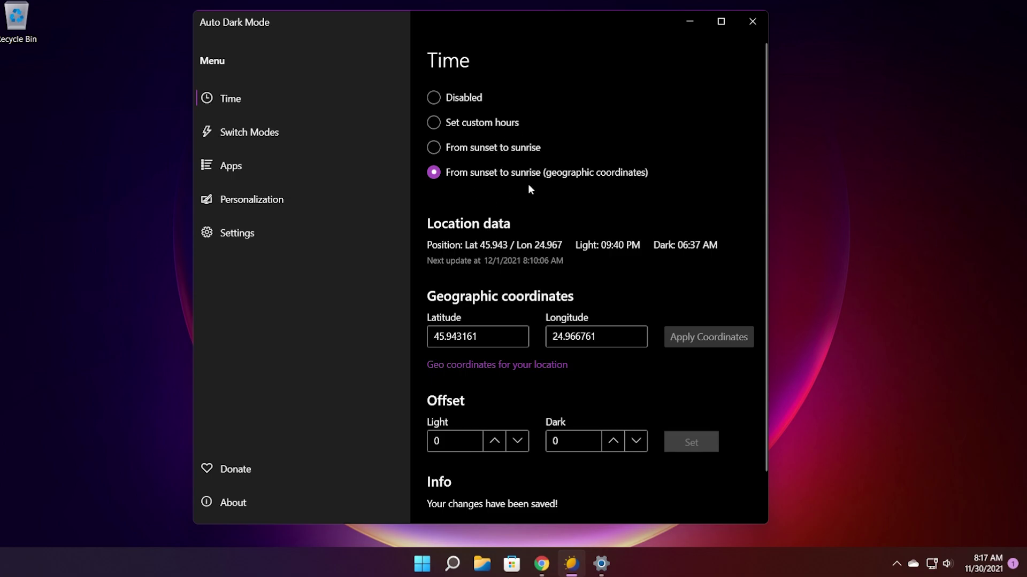
pyautogui.click(269, 200)
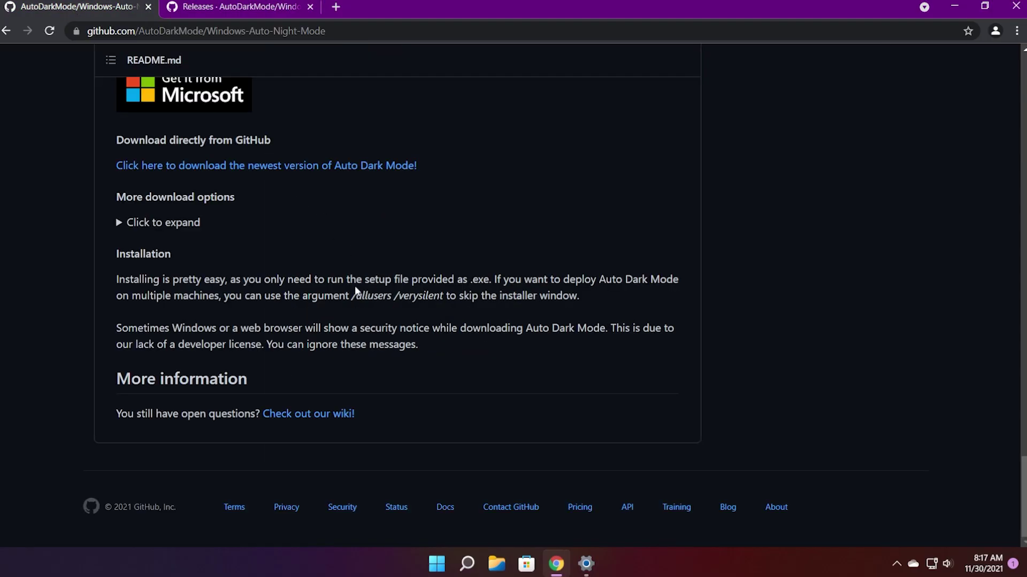
# Step: Scroll the GitHub README, then skim the latest release notes on the Releases tab
pyautogui.scroll(5, 356, 291)
pyautogui.scroll(10, 357, 291)
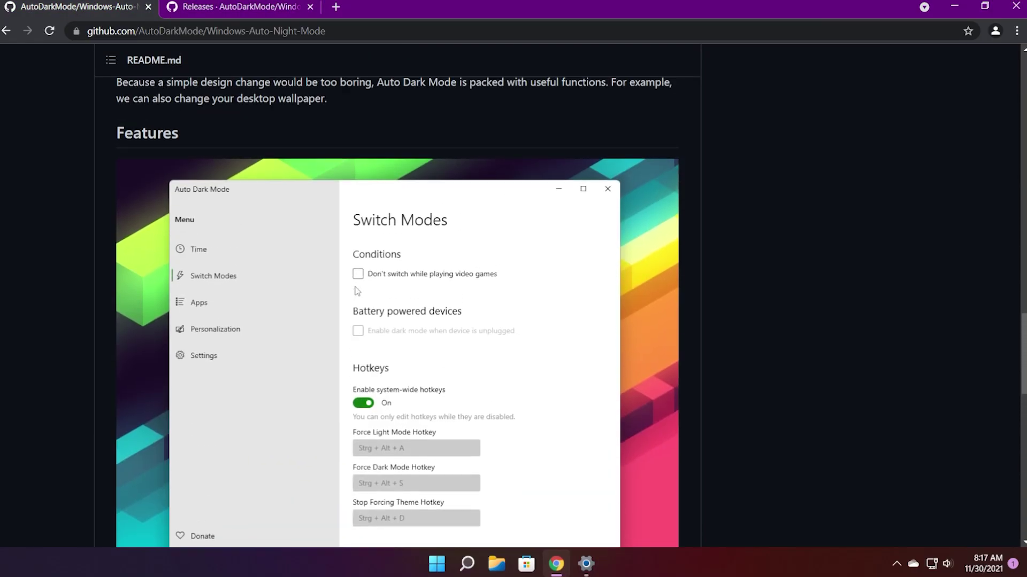
pyautogui.click(241, 6)
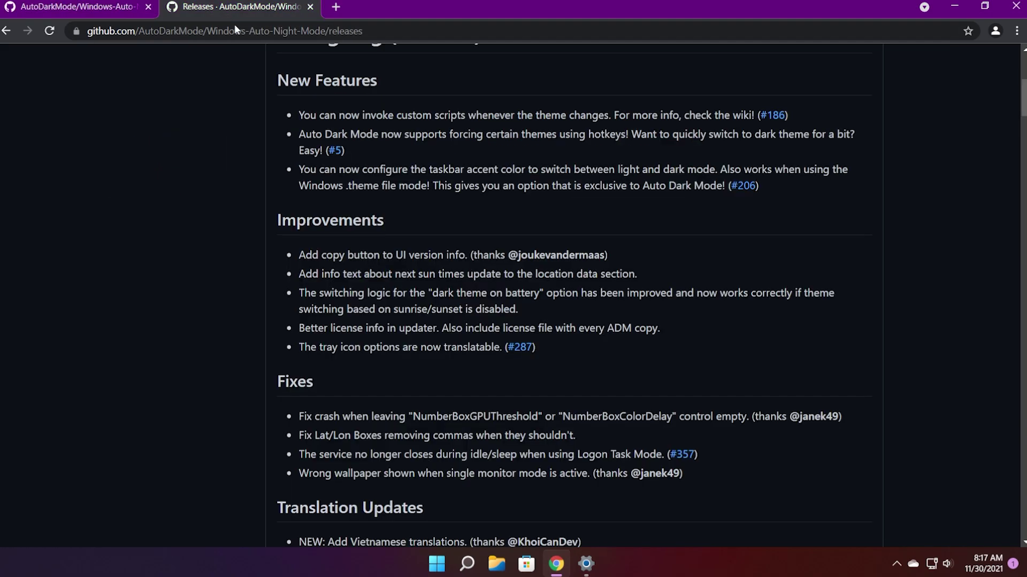
pyautogui.scroll(4, 451, 235)
pyautogui.scroll(-10, 451, 230)
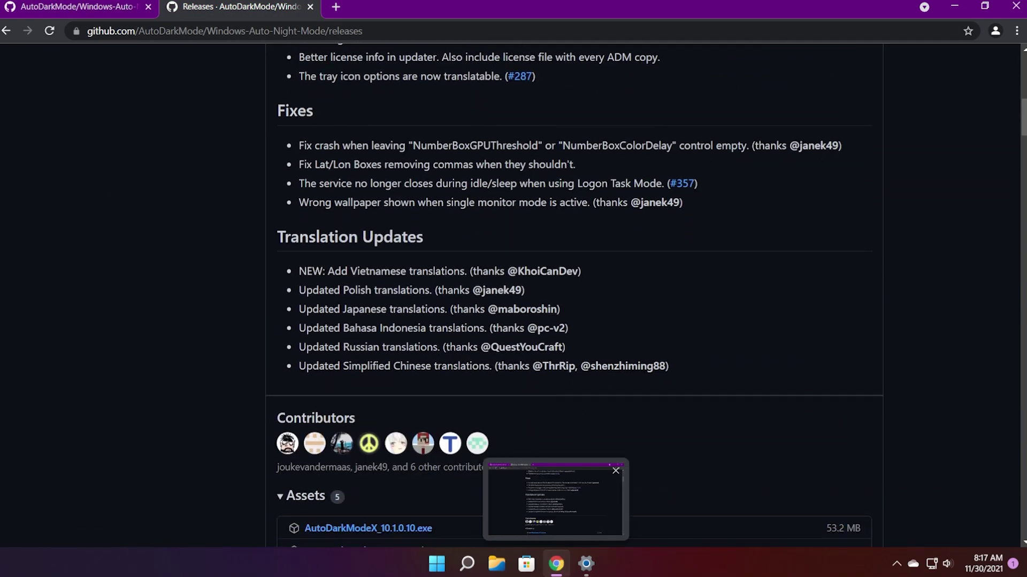
# Step: Glance back over the repository README, then minimize Chrome to show the desktop
pyautogui.click(119, 9)
pyautogui.scroll(10, 272, 268)
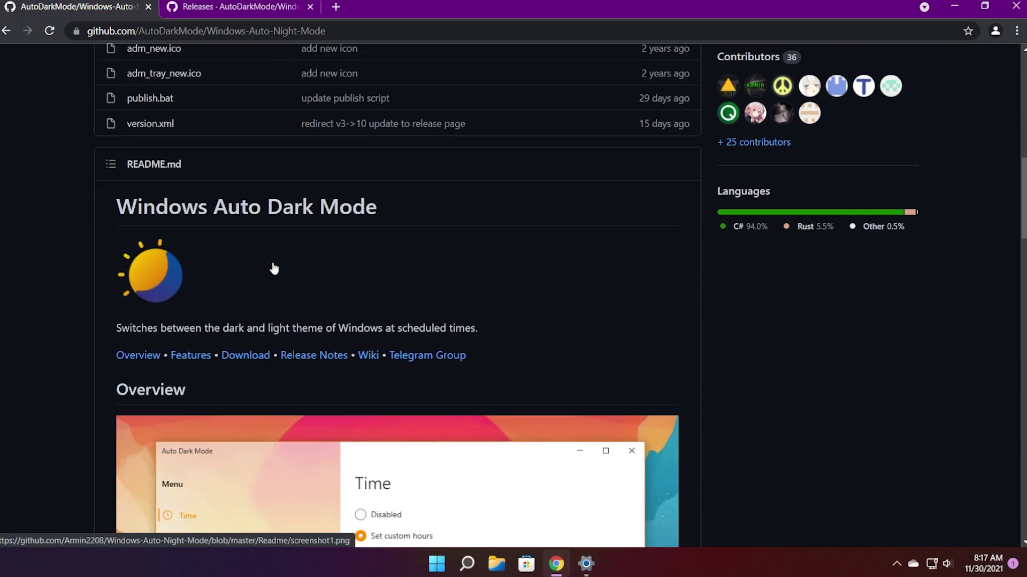
pyautogui.scroll(-1, 285, 282)
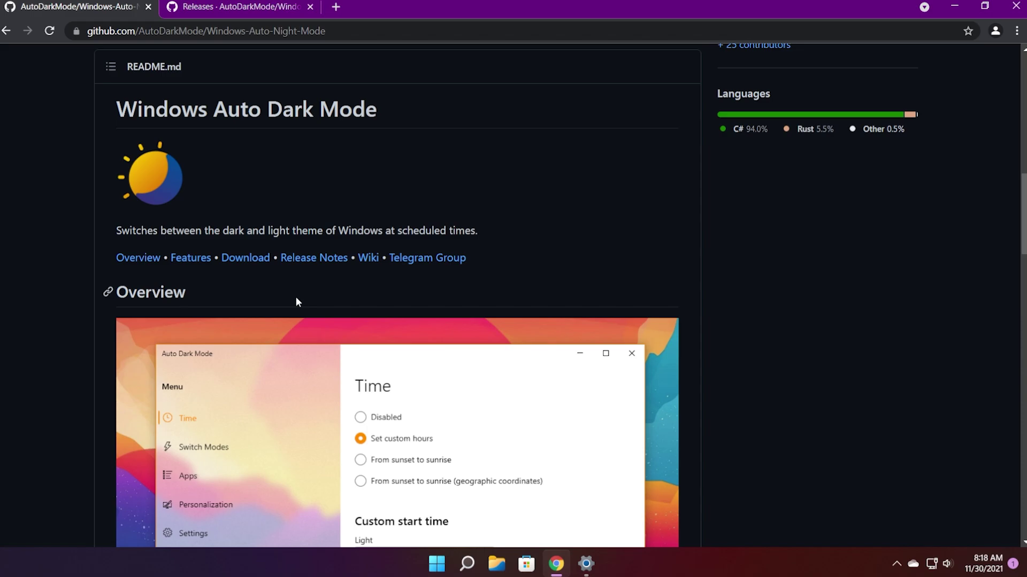
pyautogui.press('super+d')
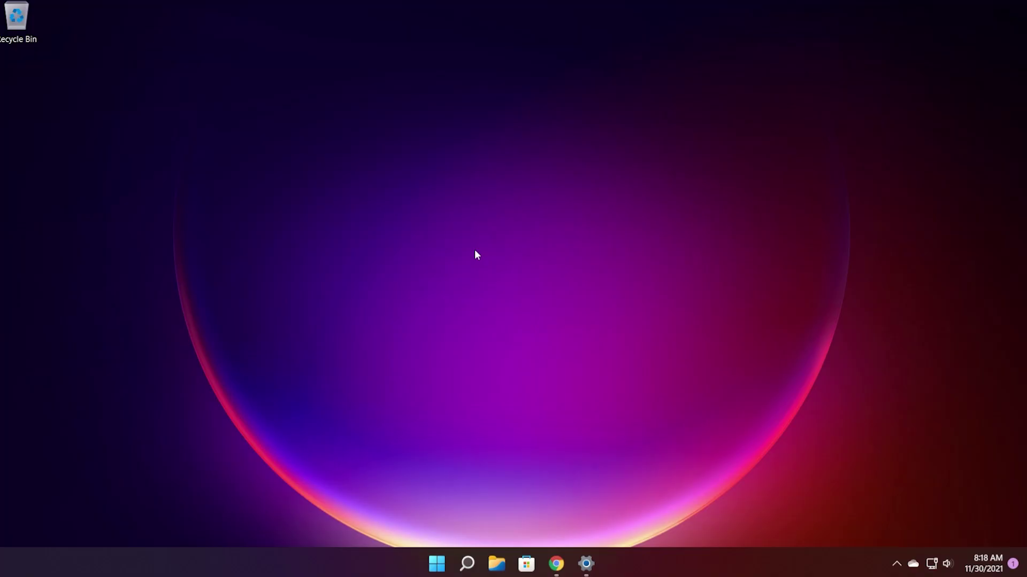